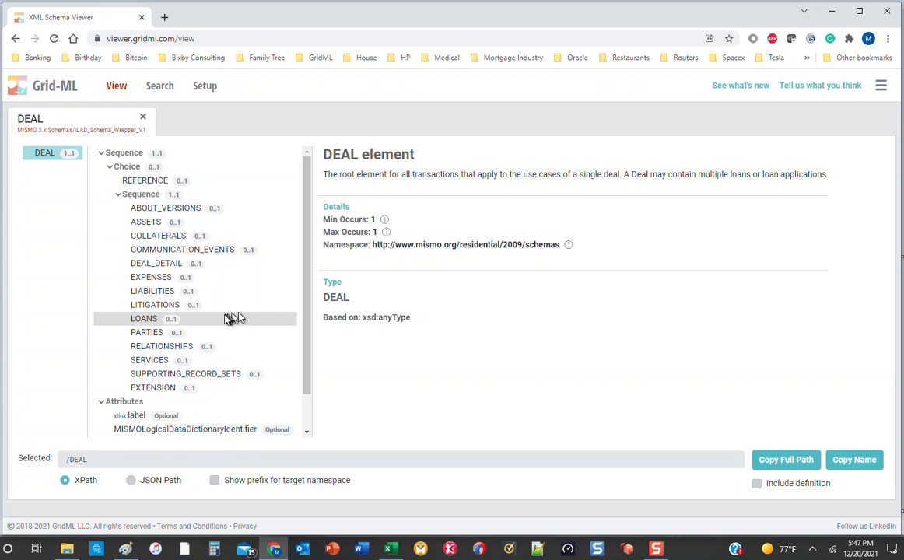
View the COLLATERALS element under DEAL and check the explanations of its minimum occurrence and namespace
left_click(166, 235)
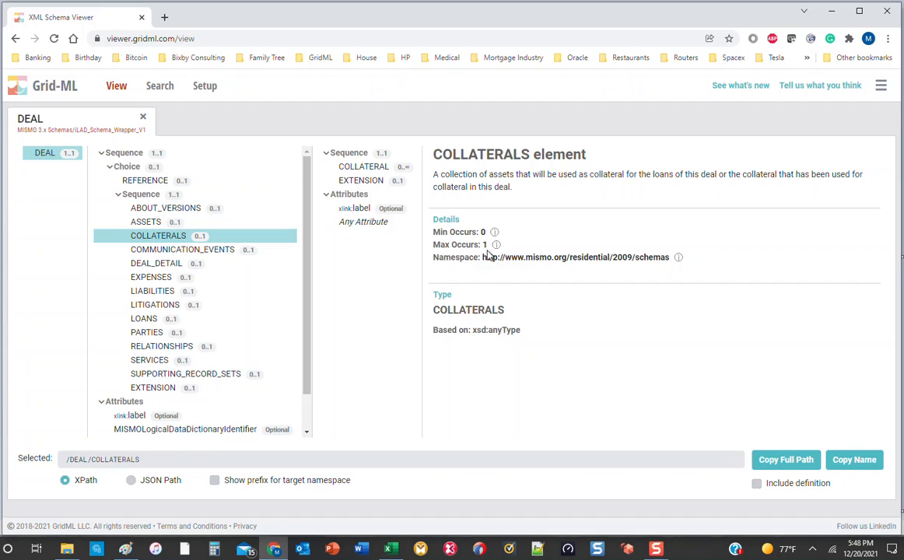
mouse_move(494, 231)
mouse_move(680, 260)
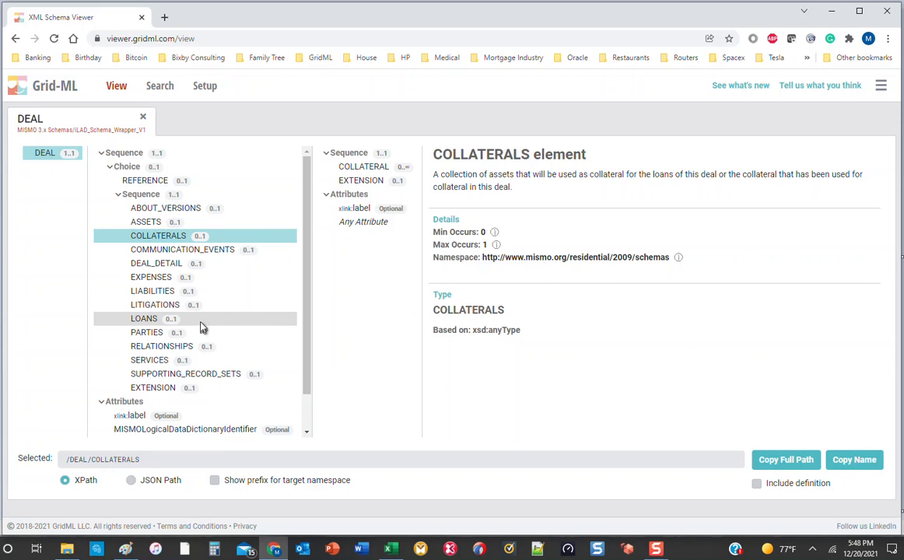
Drill down from COLLATERALS through COLLATERAL and SUBJECT_PROPERTY to the PROPERTY_DETAIL element
left_click(357, 168)
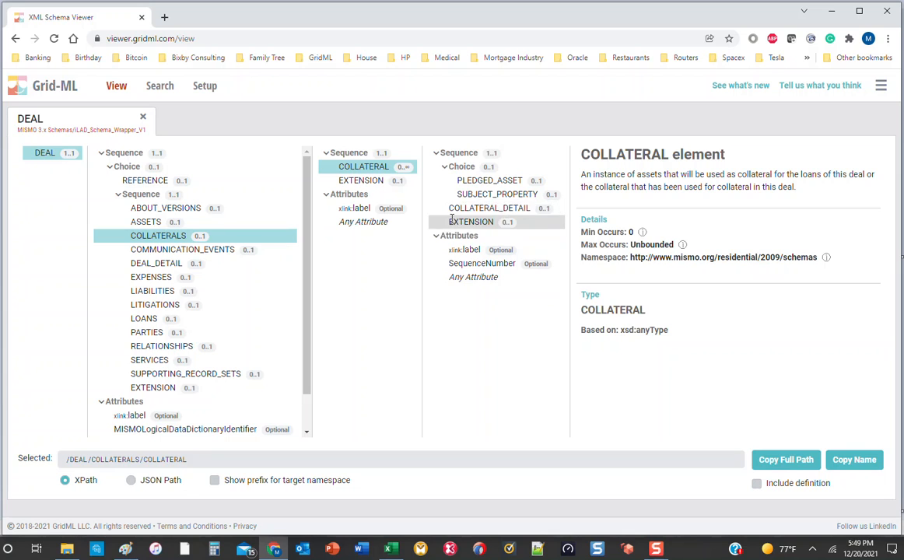
left_click(500, 195)
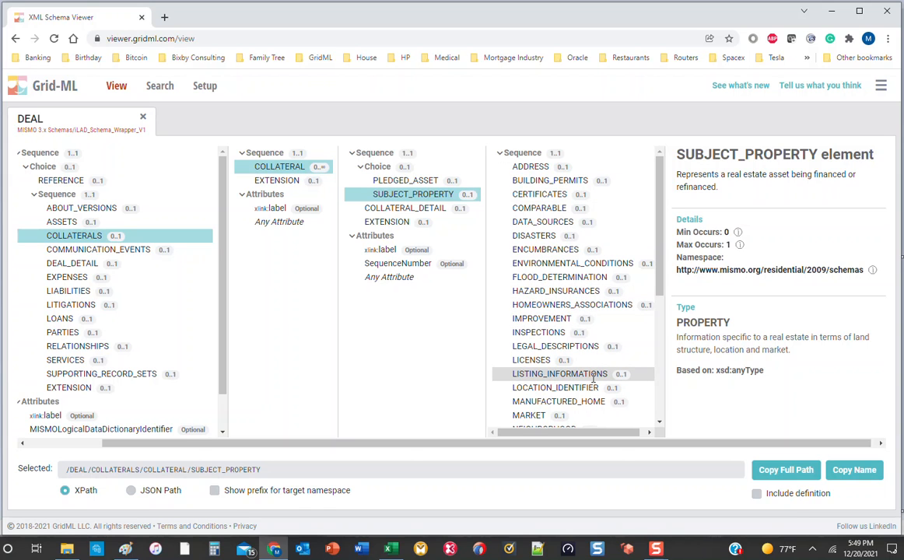
scroll(553, 295, "down", 3)
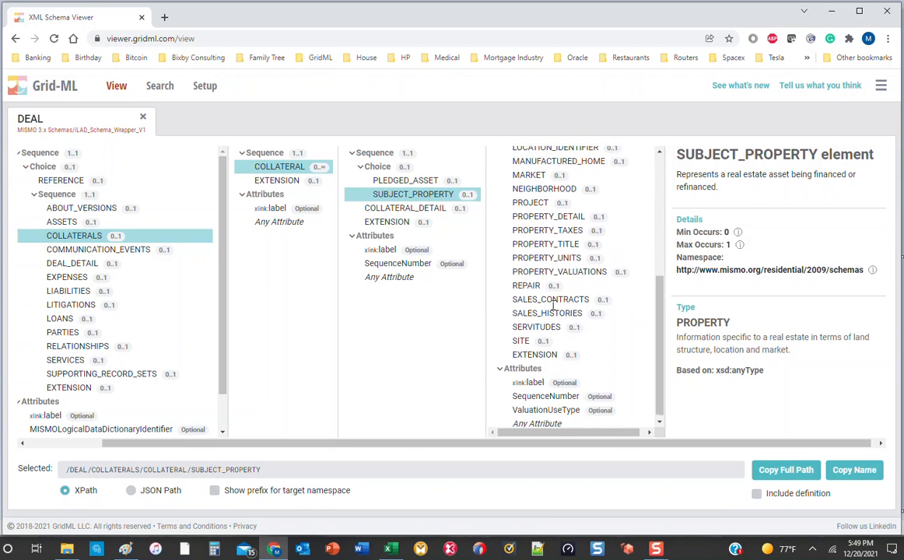
left_click(541, 219)
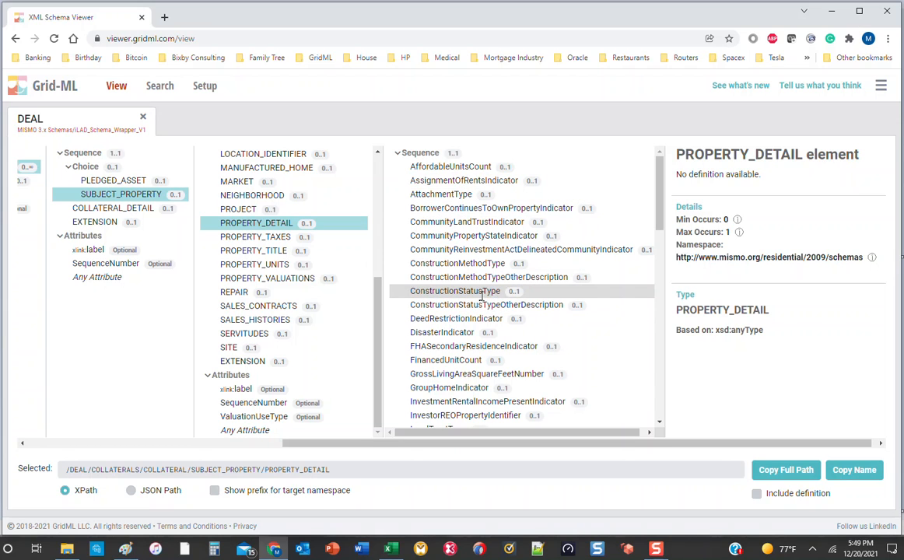
Examine the definition, nillable detail and base types of the CommunityLandTrustIndicator element in PROPERTY_DETAIL
left_click(469, 223)
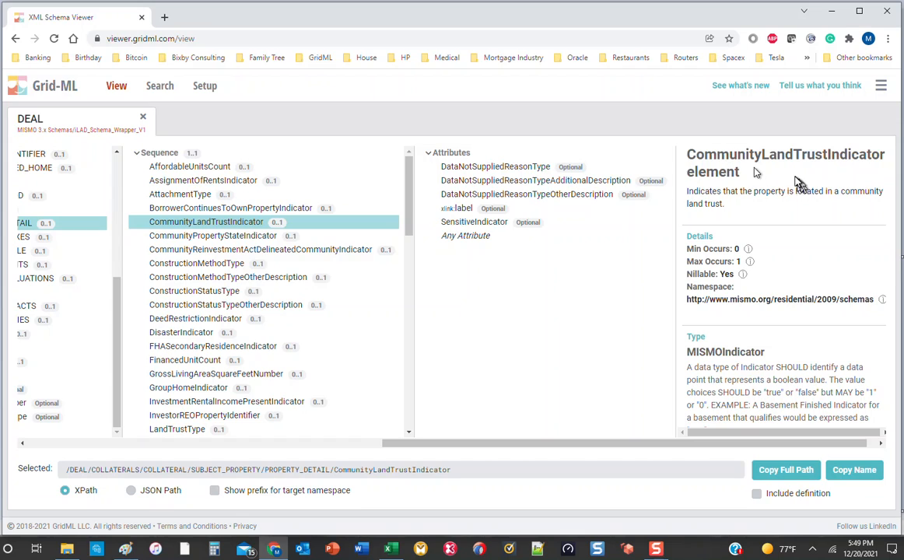
left_click_drag(702, 214, 688, 194)
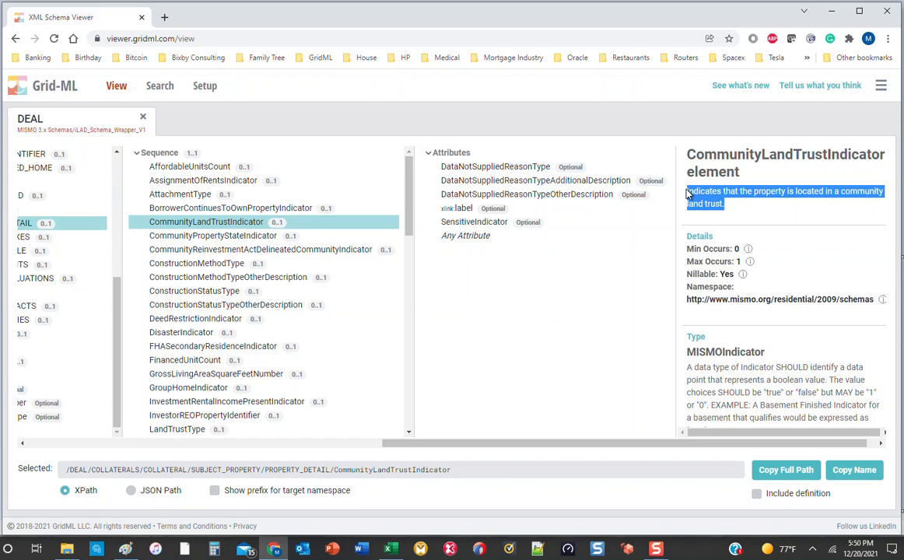
left_click(688, 194)
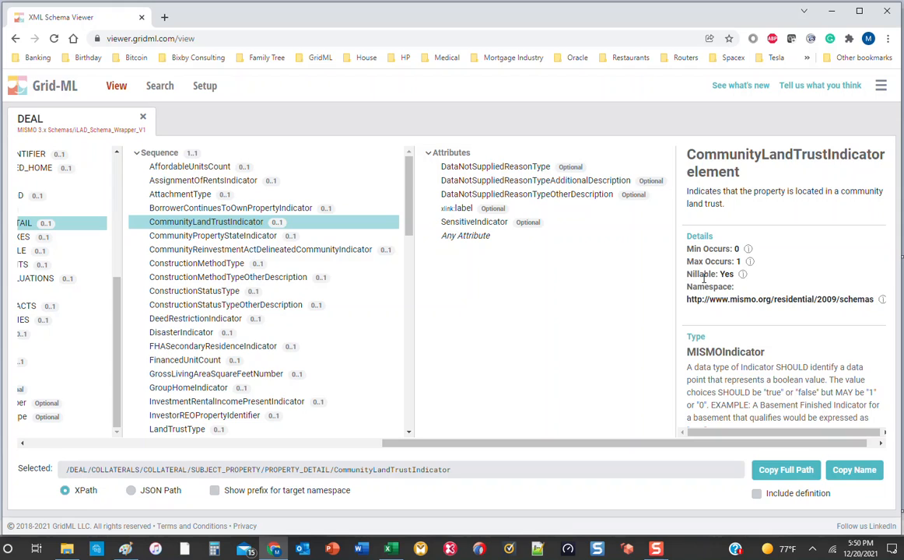
mouse_move(743, 274)
scroll(836, 363, "down", 1)
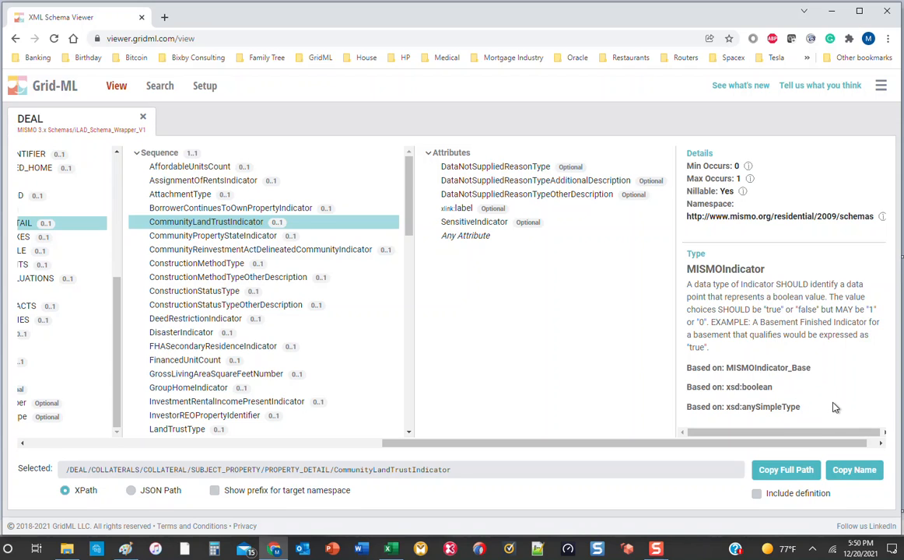
scroll(829, 405, "up", 2)
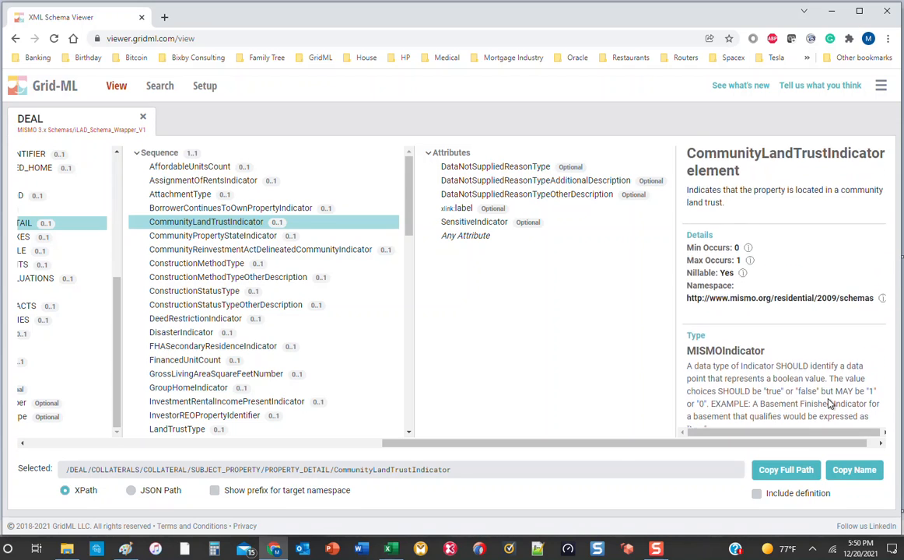
scroll(829, 405, "down", 2)
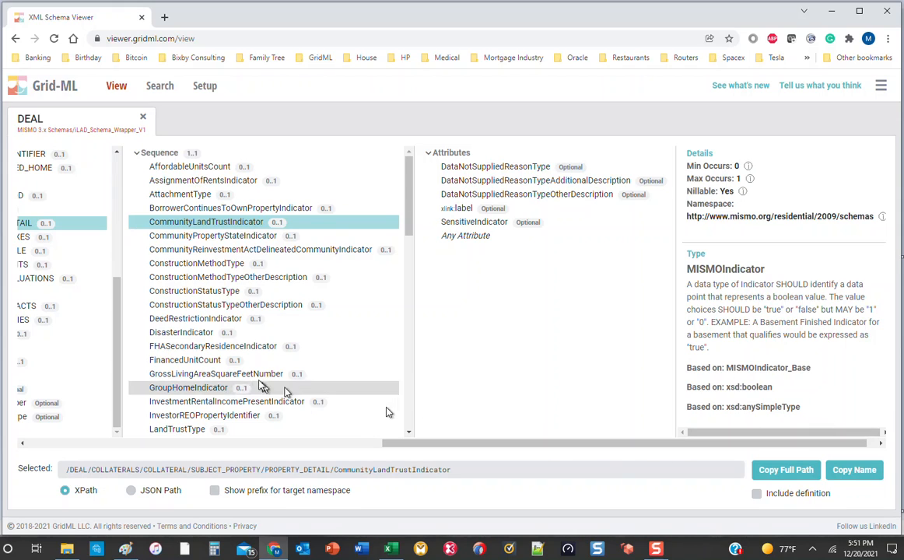
left_click(193, 222)
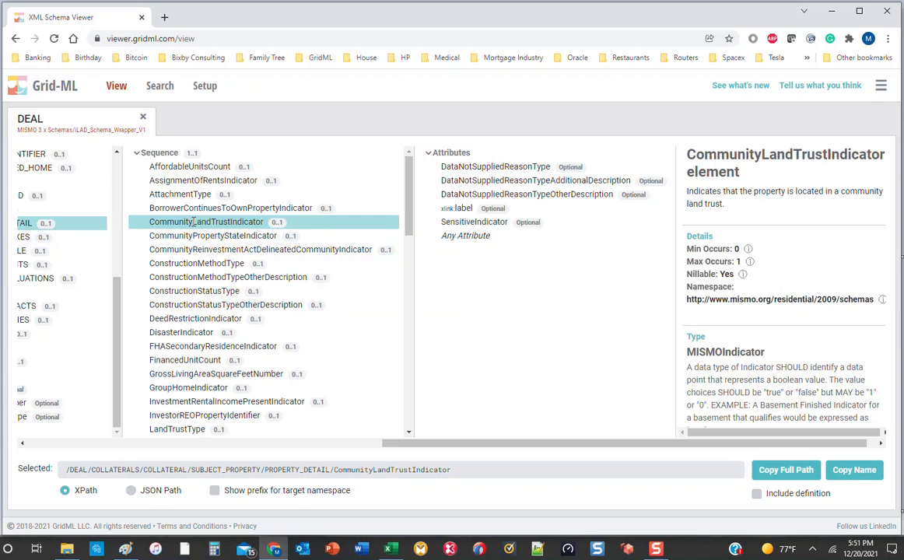
Examine the ConstructionMethodType element's definition, enumerations and base types
left_click(201, 263)
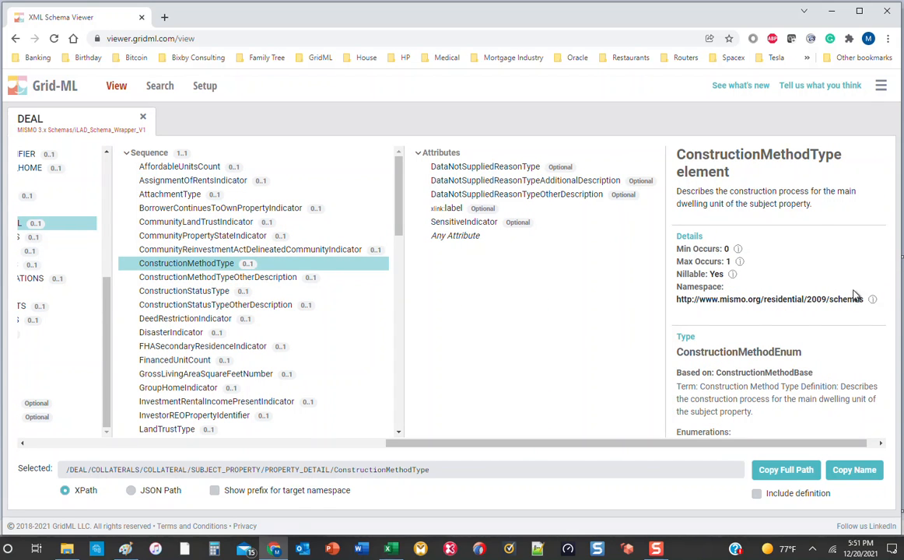
scroll(793, 203, "down", 2)
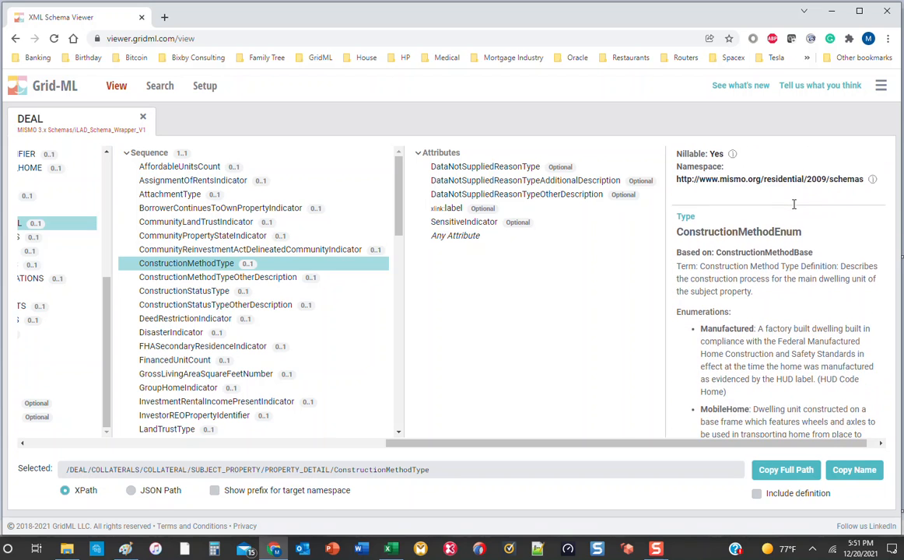
scroll(794, 204, "up", 2)
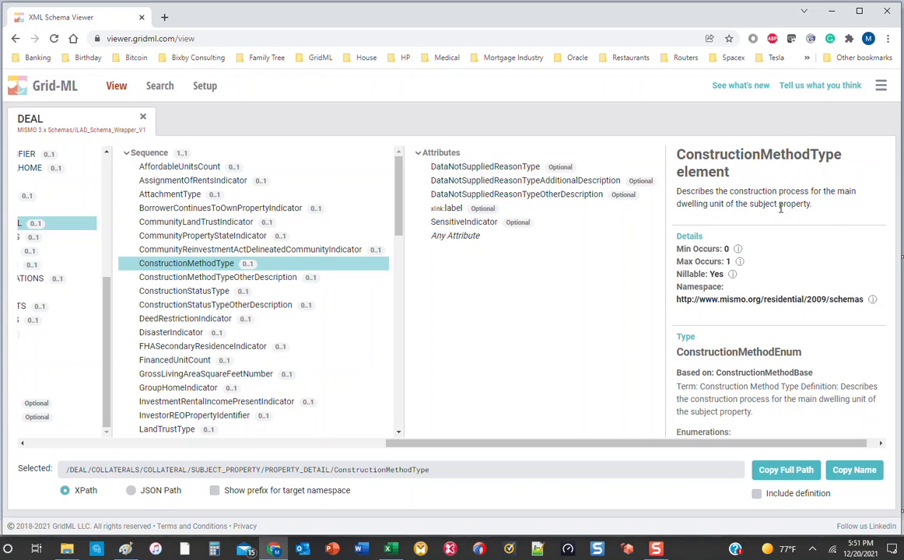
scroll(784, 216, "down", 3)
scroll(787, 218, "down", 2)
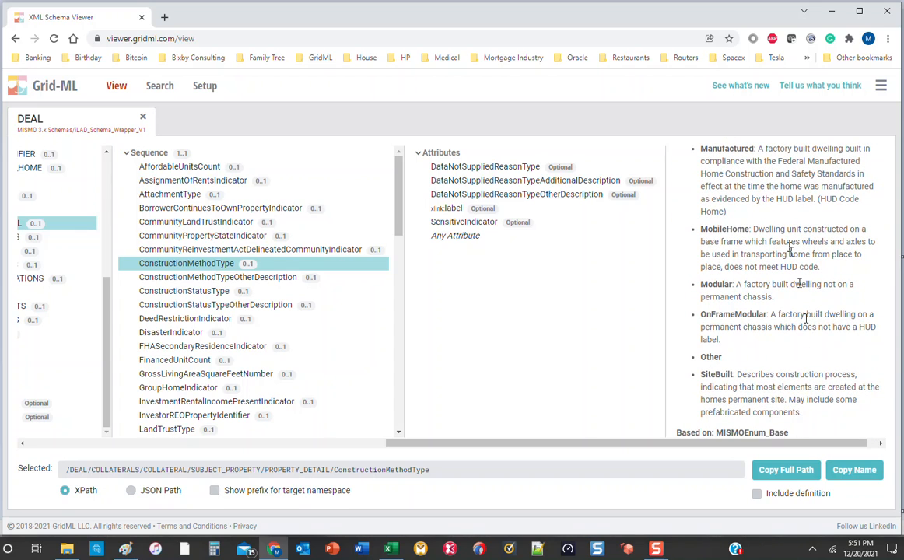
scroll(805, 319, "up", 1)
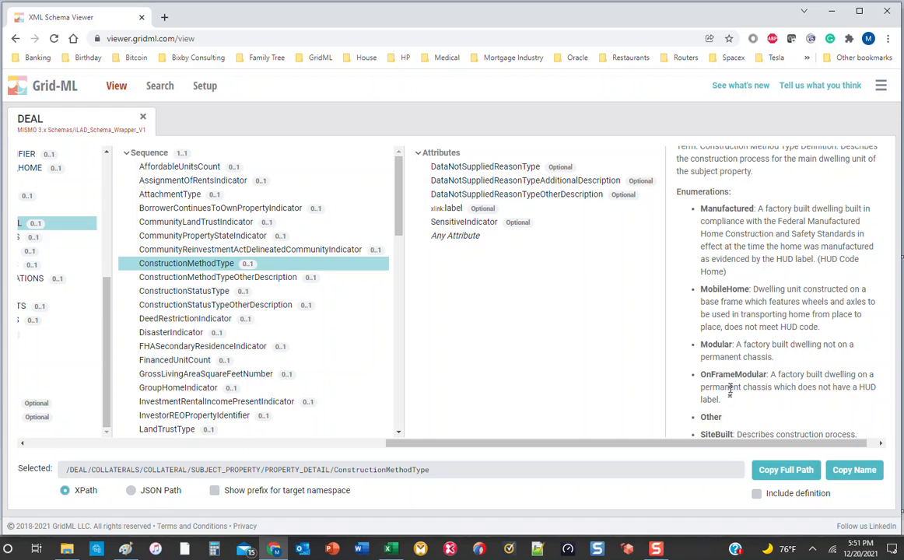
scroll(774, 343, "down", 2)
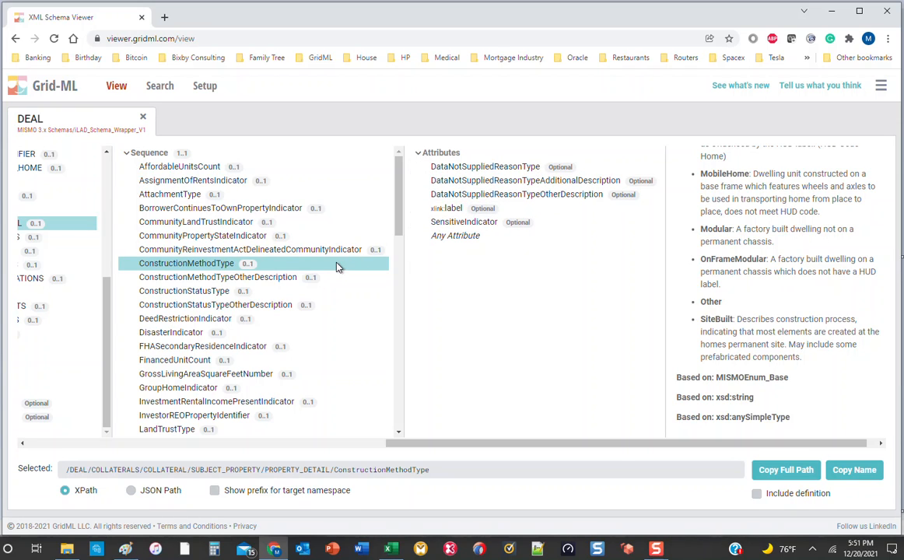
Examine the enumerations of the DataNotSuppliedReasonType attribute of ConstructionMethodType
left_click(482, 168)
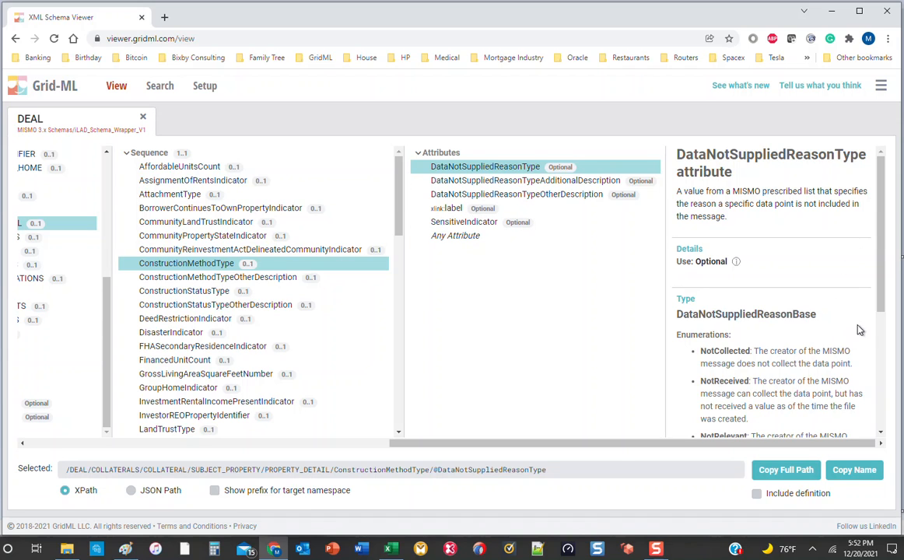
scroll(859, 330, "down", 3)
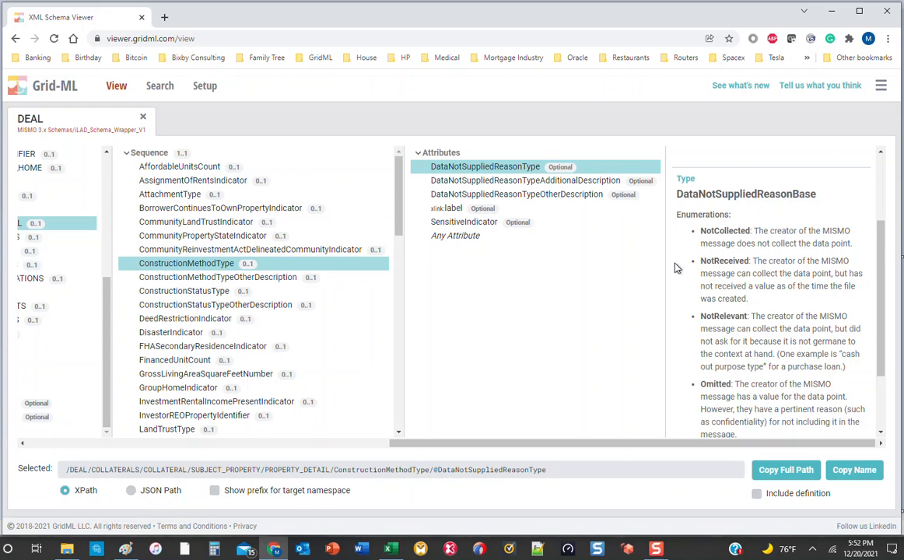
scroll(747, 261, "down", 3)
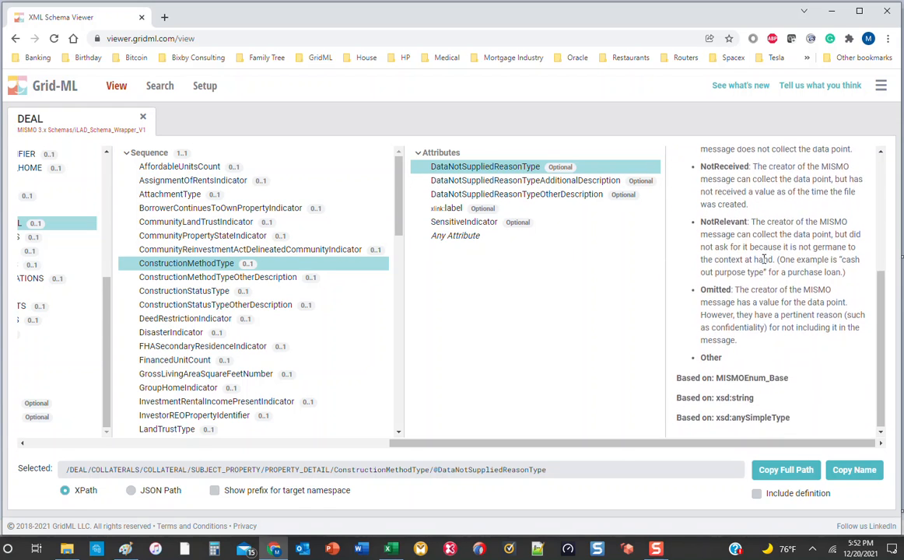
scroll(764, 259, "up", 2)
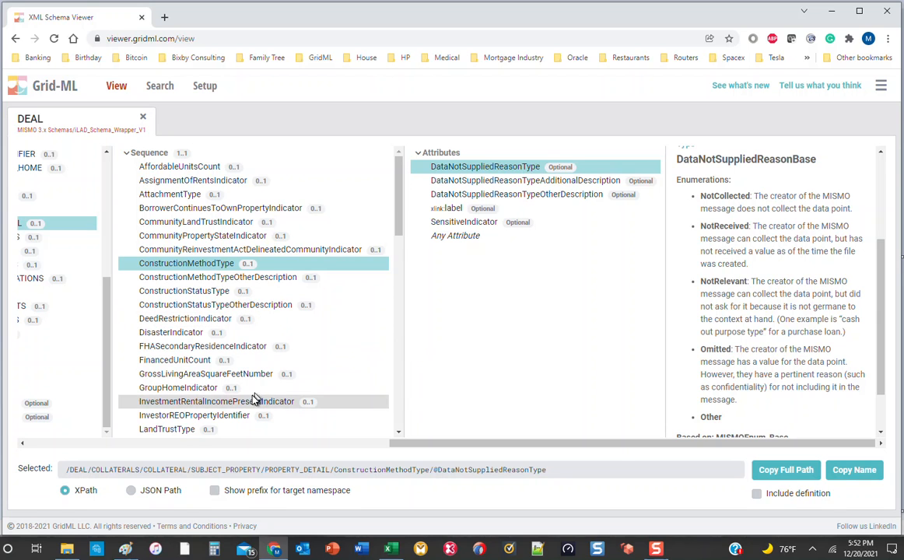
Go back to DEAL's child elements and drill through LOANS and LOAN to view COLLECTIONS and CONSTRUCTION
scroll(250, 441, "left", 8)
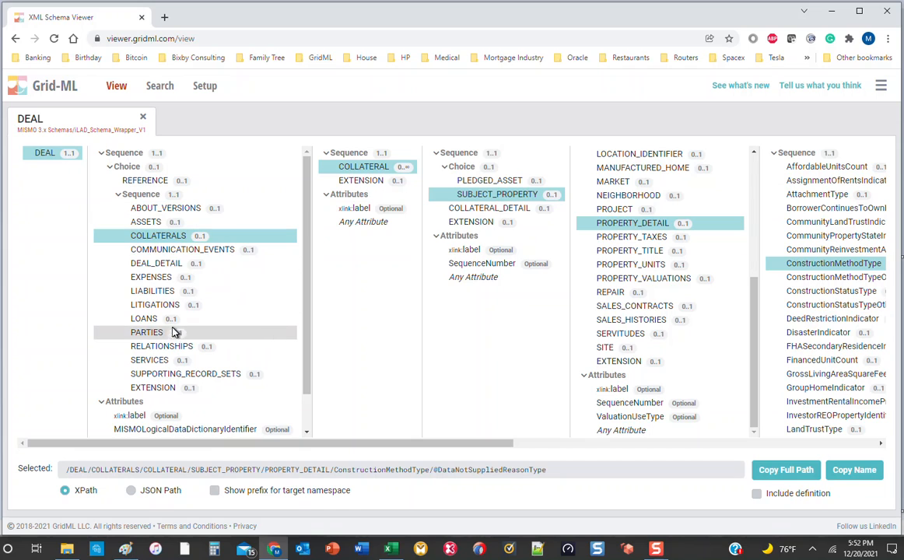
left_click(141, 318)
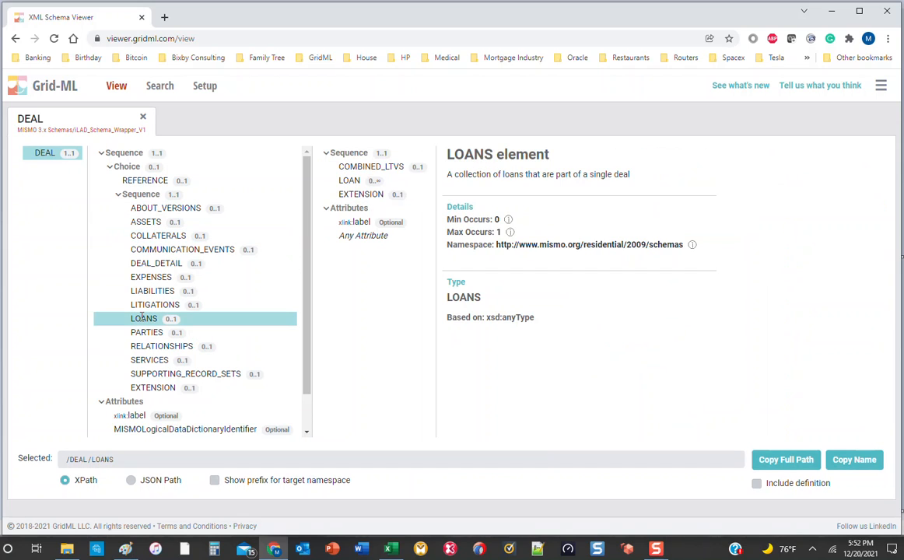
left_click(350, 180)
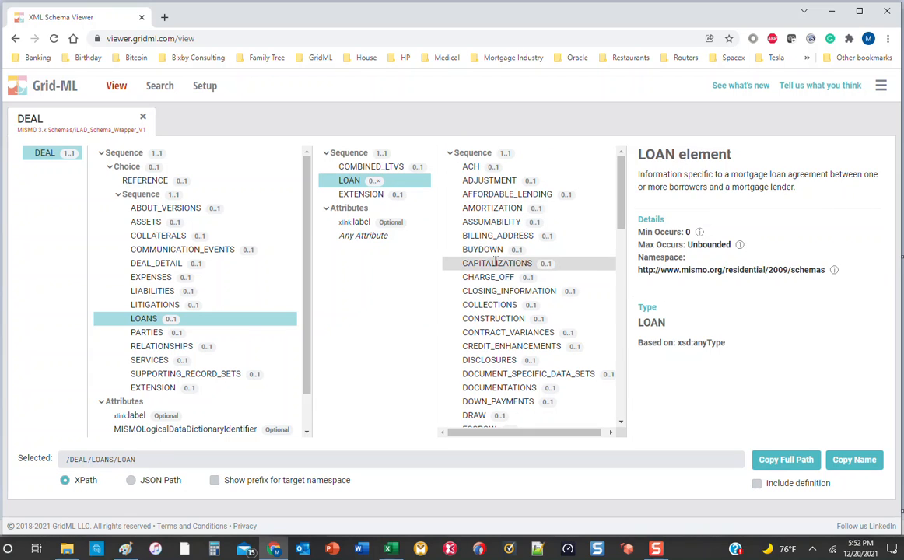
left_click(509, 304)
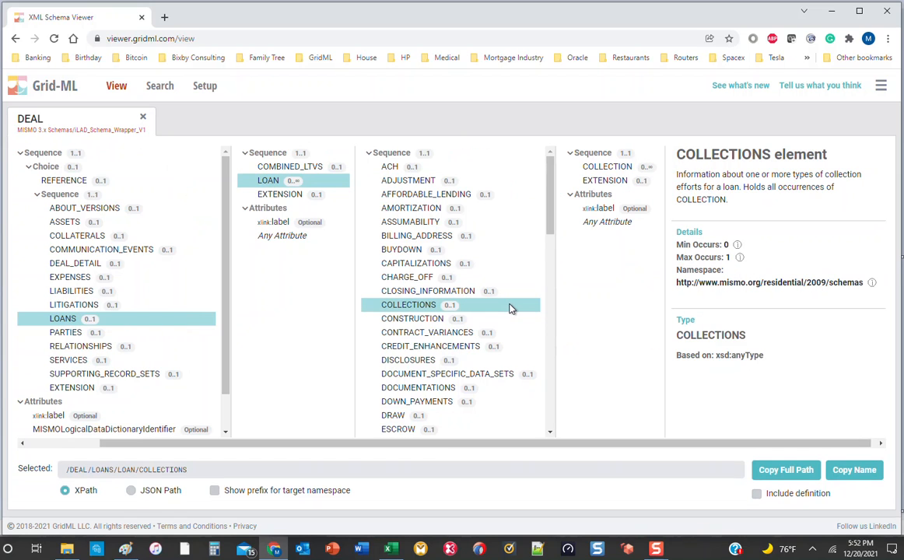
left_click(428, 319)
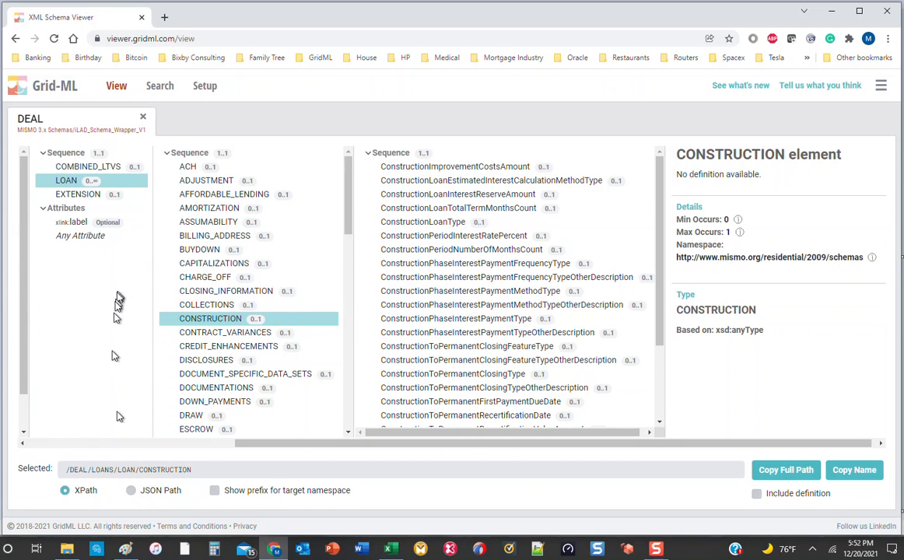
Return to LOANS, reopen LOAN to check its selected path, and view its BILLING_ADDRESS element
left_click(124, 445)
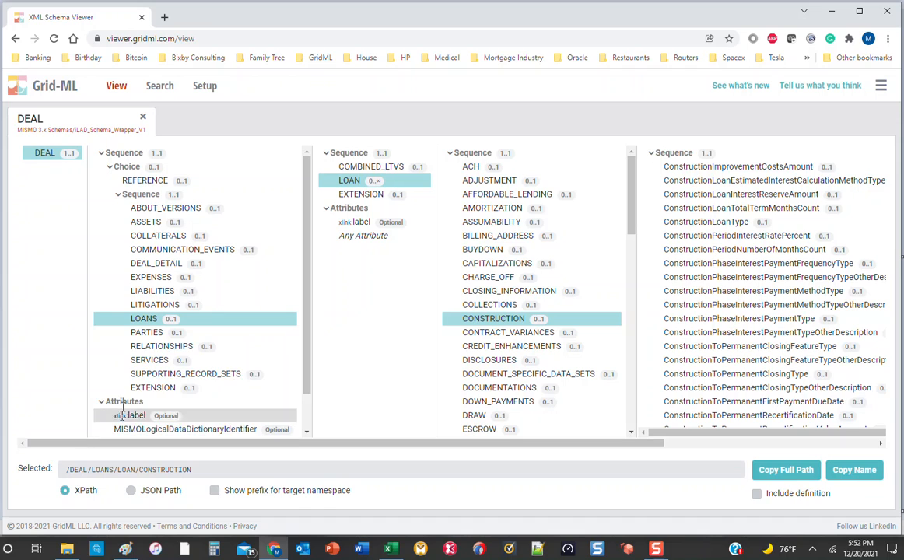
left_click(154, 319)
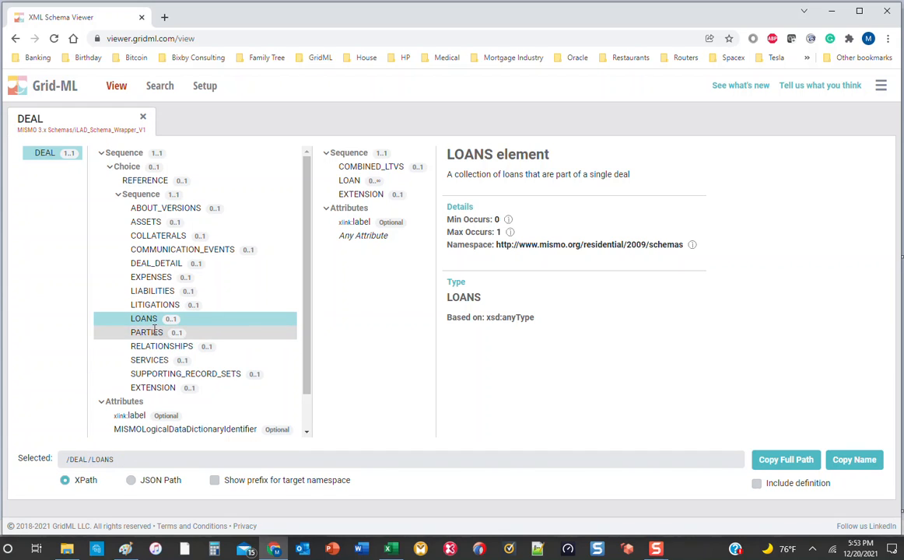
left_click(352, 180)
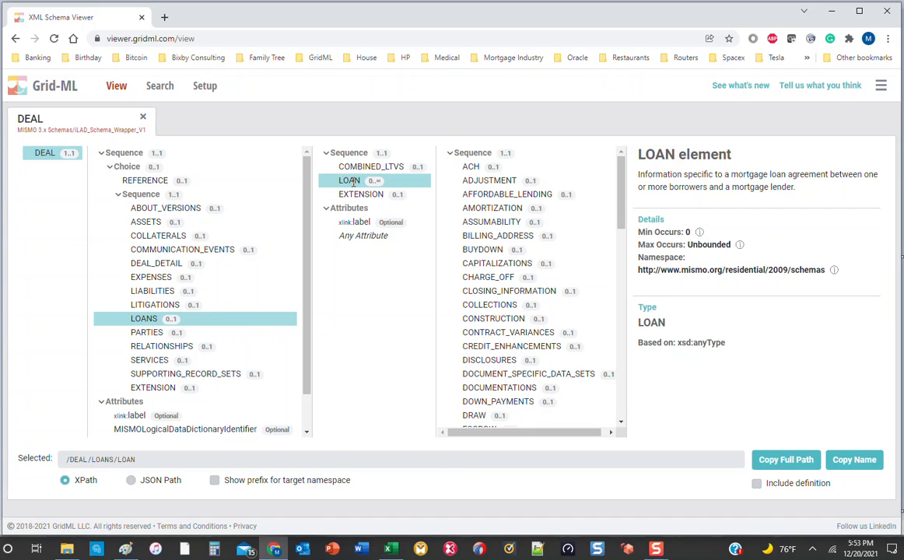
left_click(140, 459)
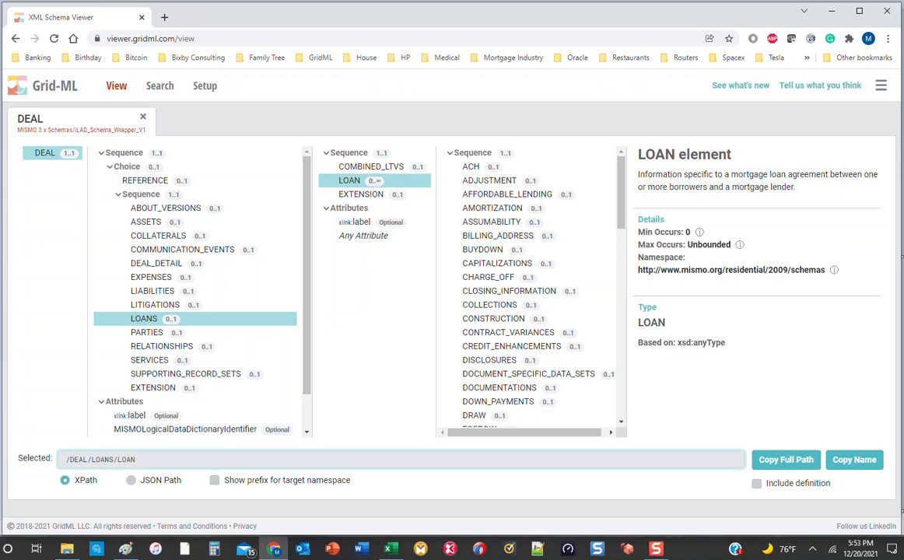
left_click(490, 245)
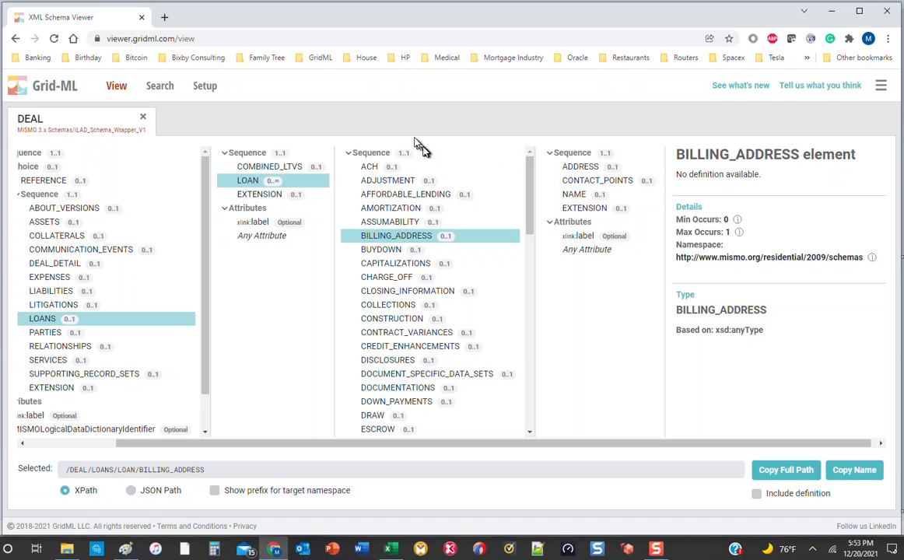
In the schema setup, enable ActivateMIRequest from generated_activateMIV1(Corrected) as a root element for viewing and searching
left_click(206, 90)
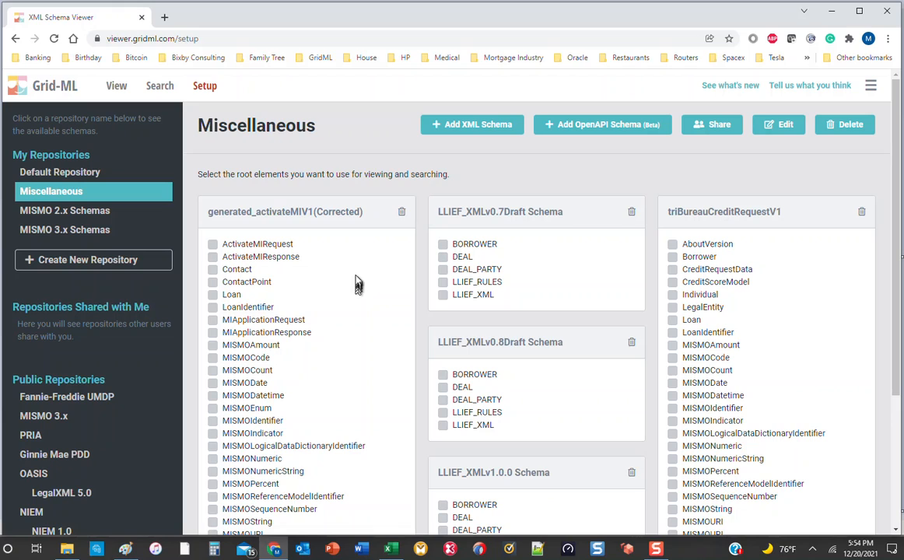
left_click(213, 245)
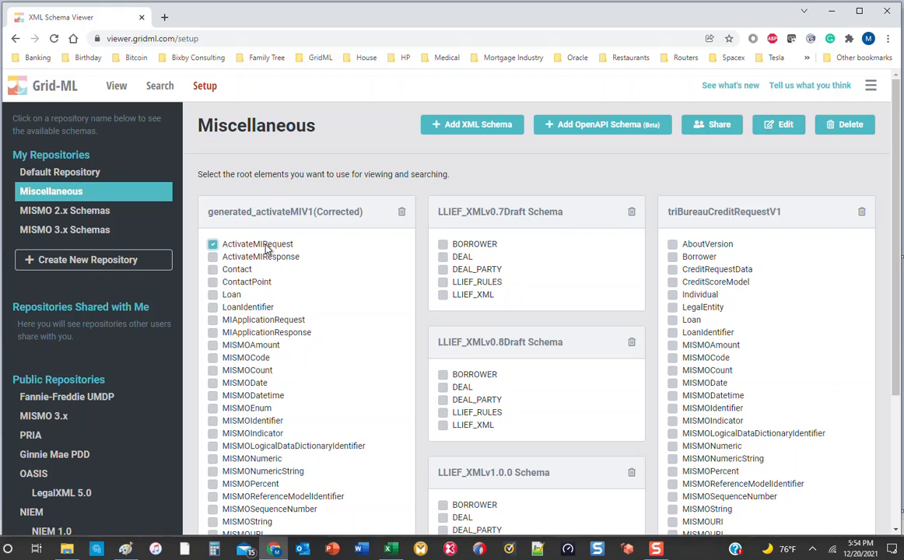
Search the selected schemas for MI Service Type and compare the results for ActivateMIRequest and DEAL
left_click(161, 90)
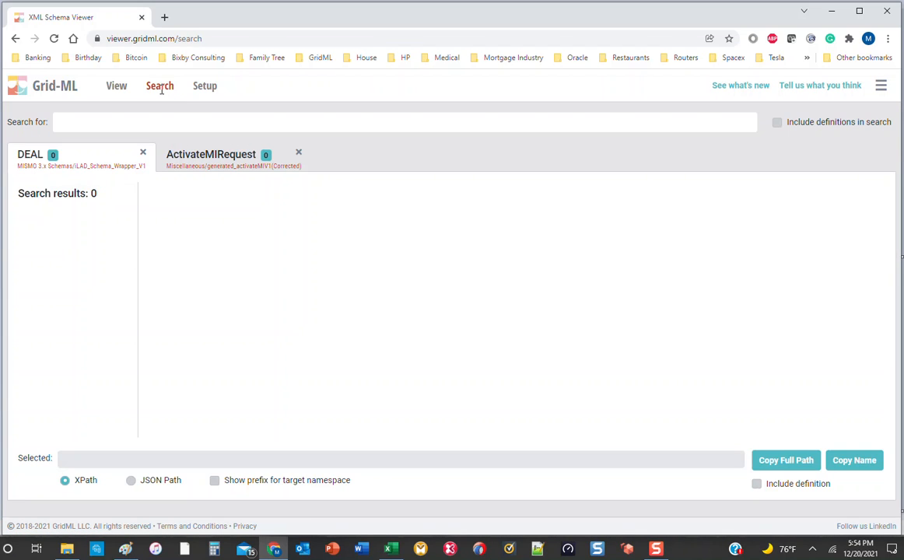
left_click(180, 125)
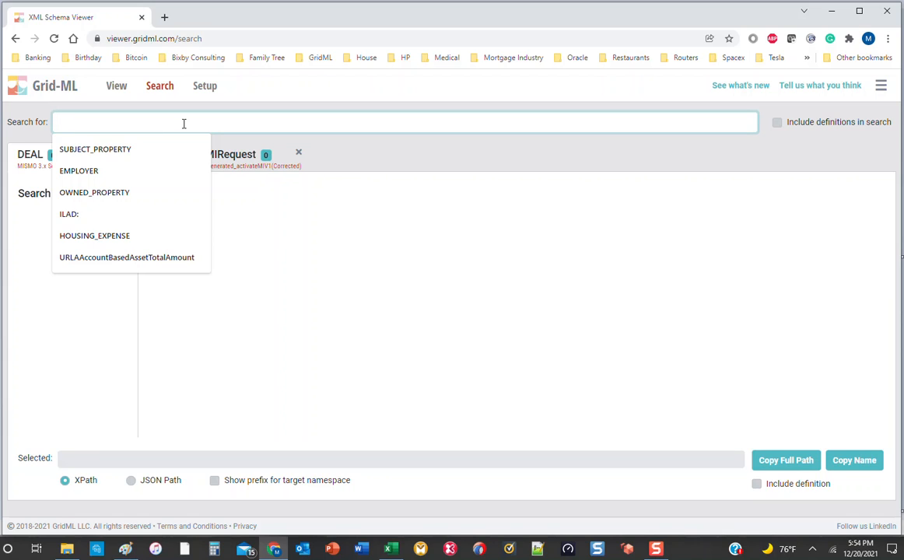
type("MI Service Type")
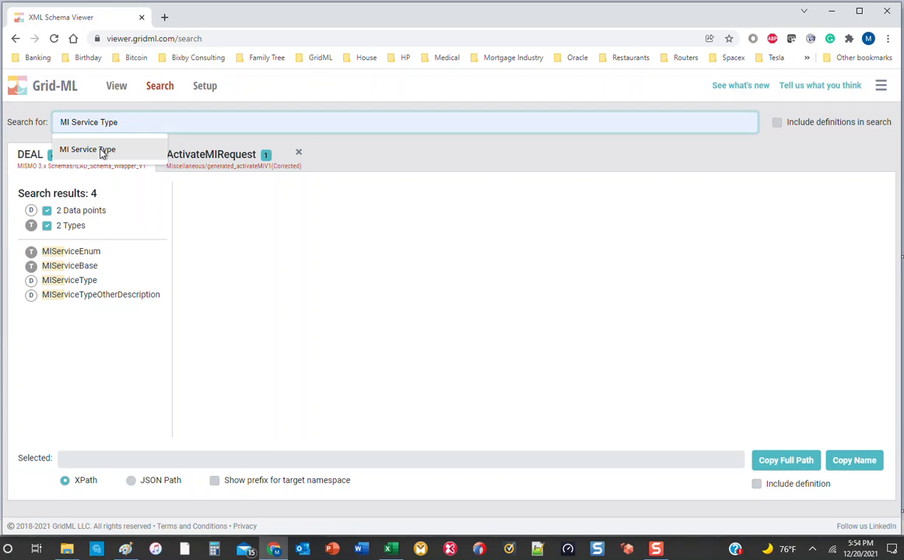
left_click(92, 147)
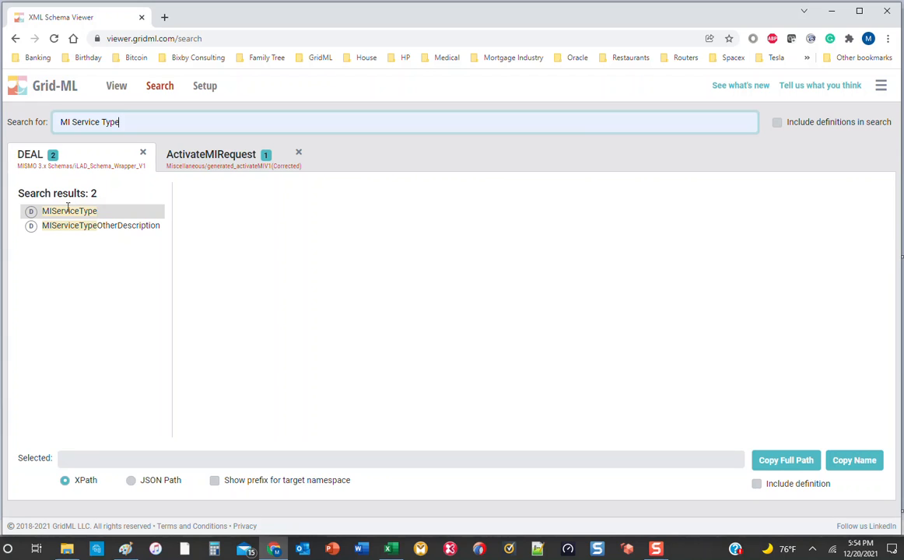
left_click(206, 162)
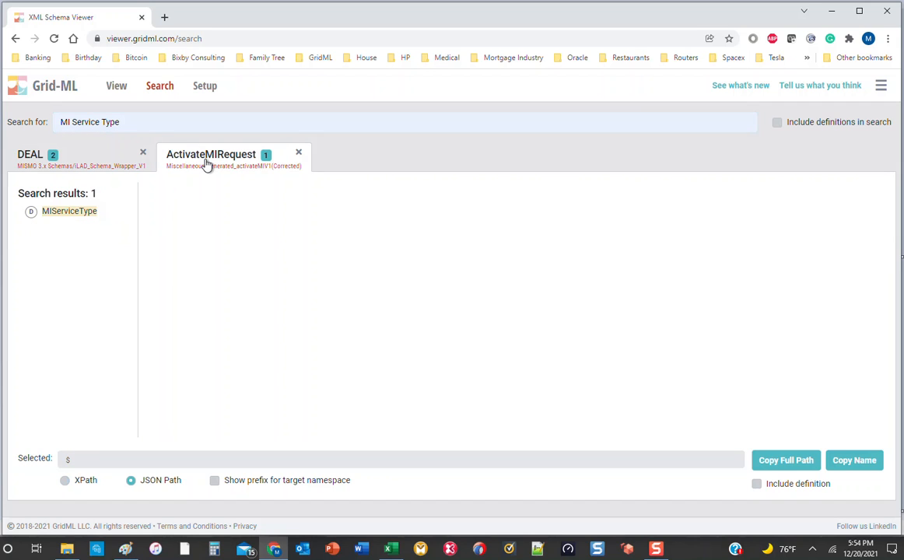
left_click(86, 162)
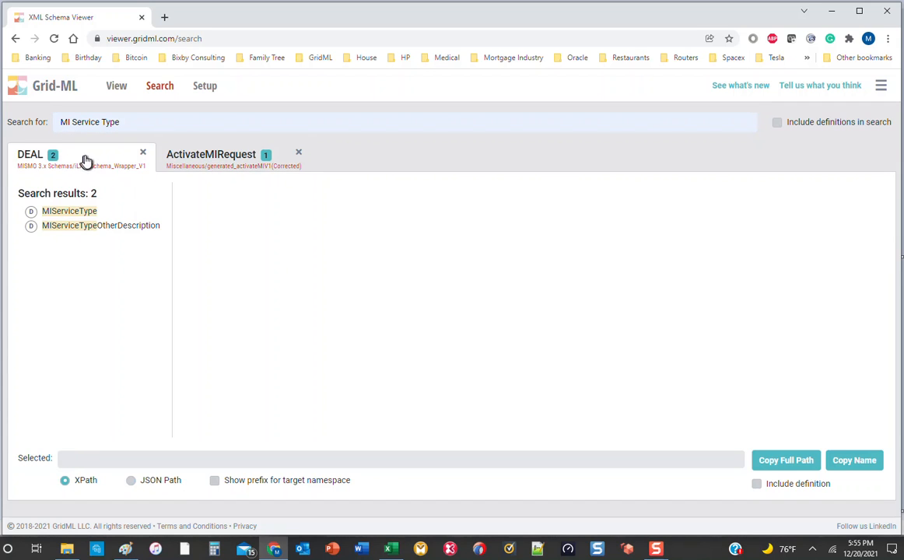
Open DEAL's MIServiceType result, view the empty data mapping worksheet in Excel, and return to the schema viewer
left_click(69, 211)
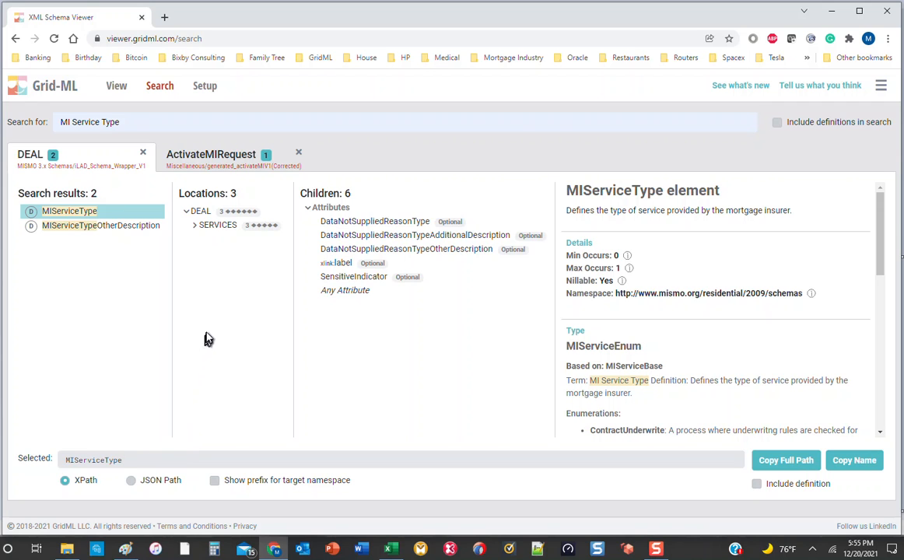
left_click(389, 549)
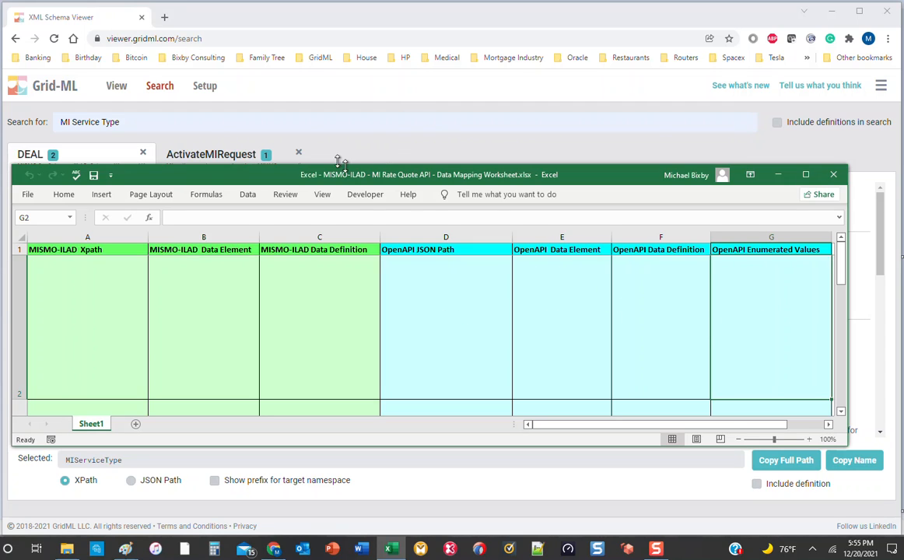
left_click(107, 159)
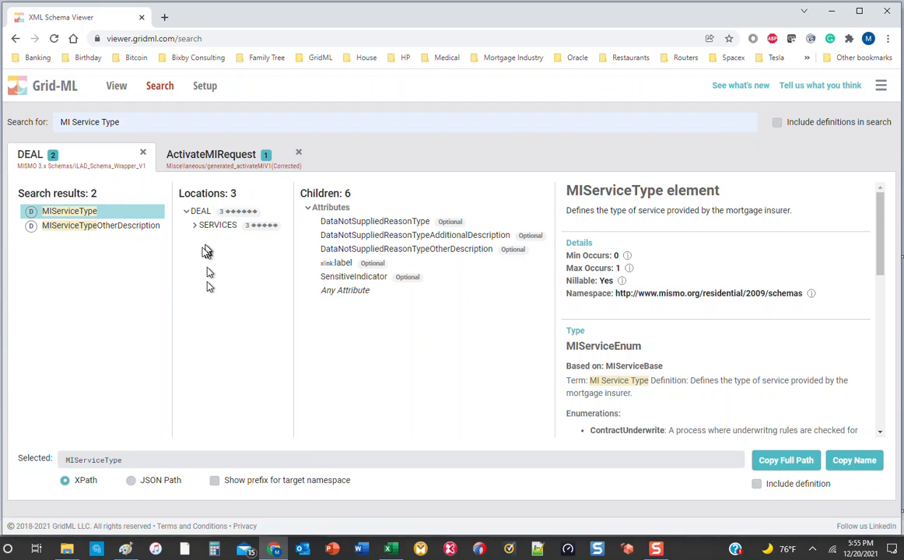
Expand DEAL's SERVICES location down to MI_APPLICATION under MI_APPLICATION_REQUEST and copy its full XPath
left_click(195, 226)
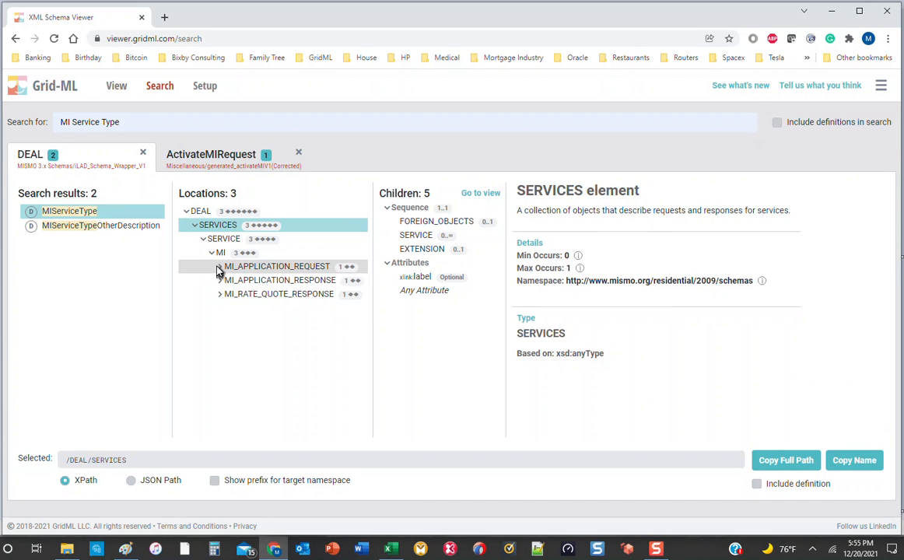
left_click(220, 266)
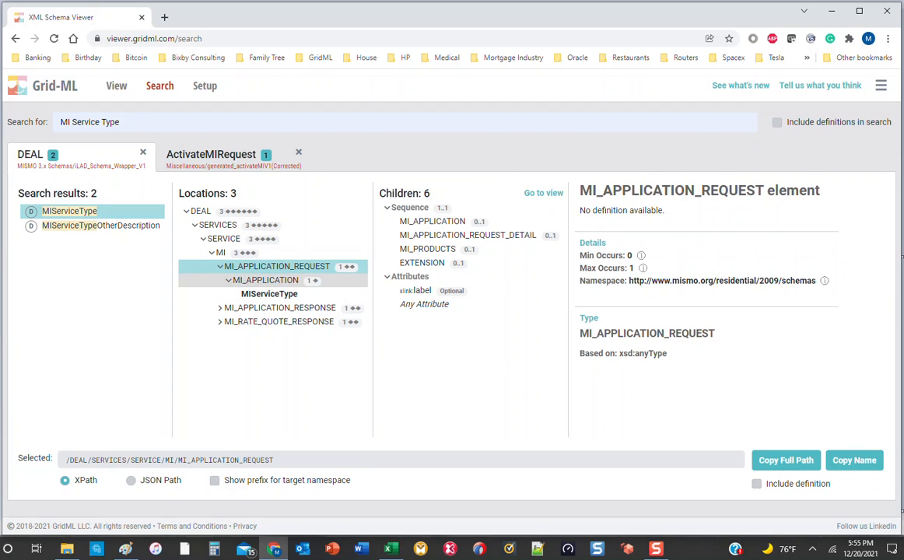
left_click(262, 280)
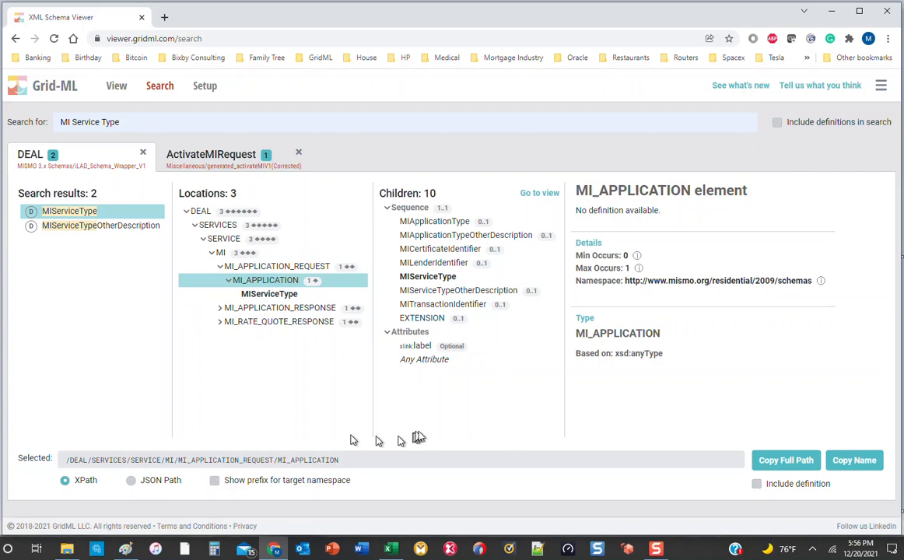
left_click(782, 465)
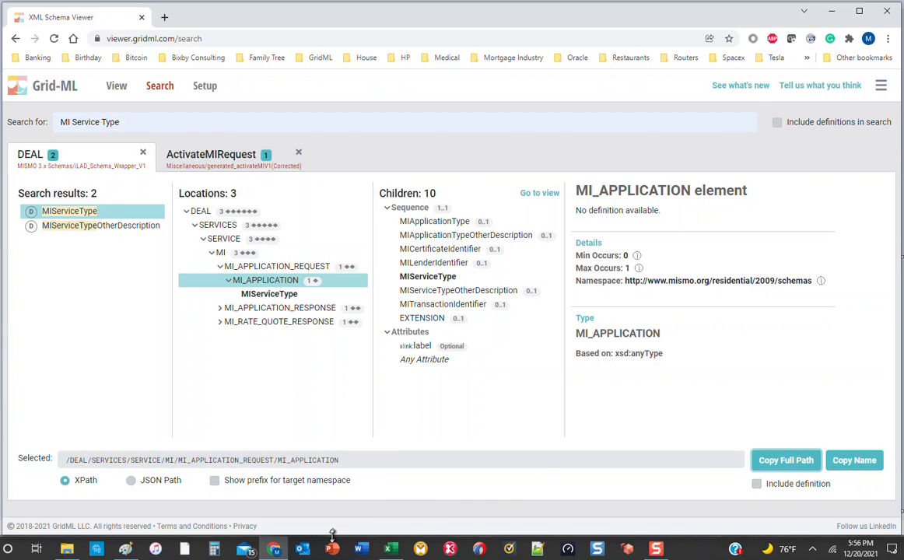
Paste the copied MI_APPLICATION path into cell A2 of the Excel mapping worksheet and return to the schema viewer
left_click(389, 549)
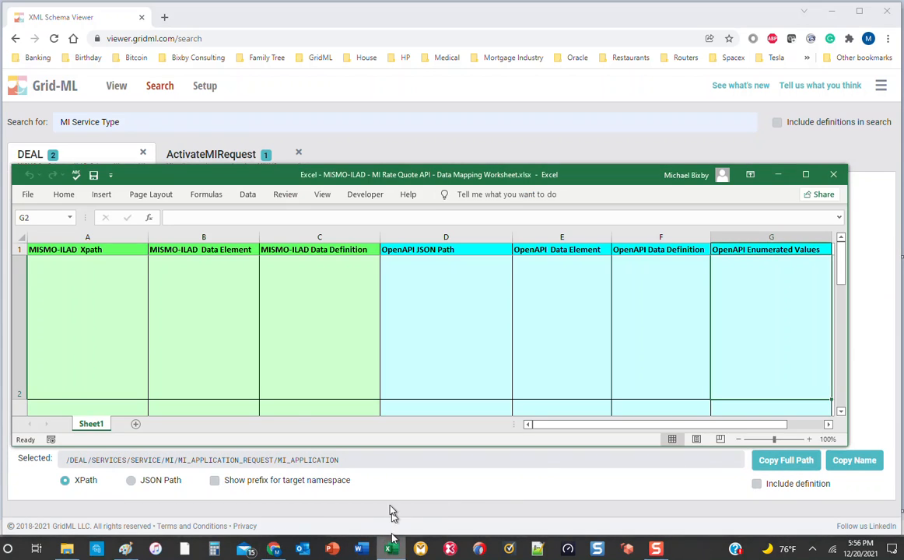
left_click(75, 312)
right_click(76, 314)
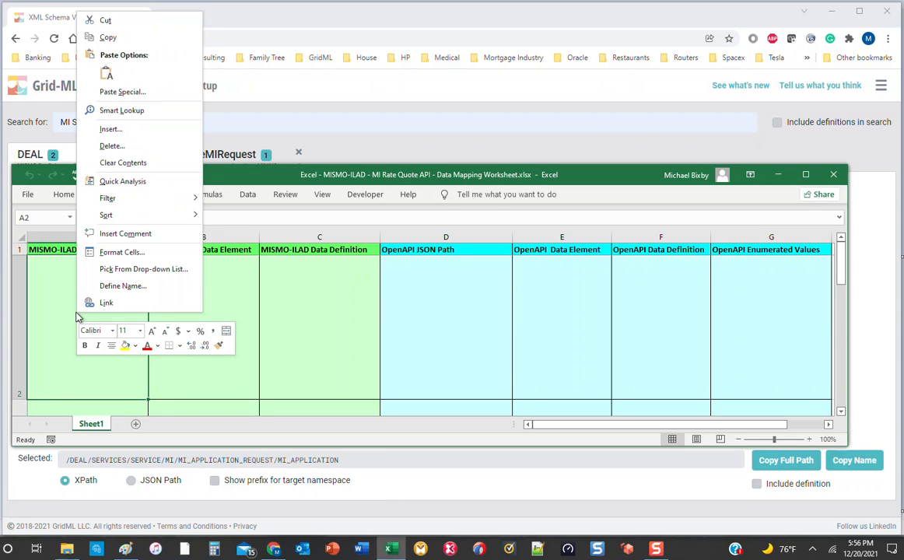
left_click(107, 74)
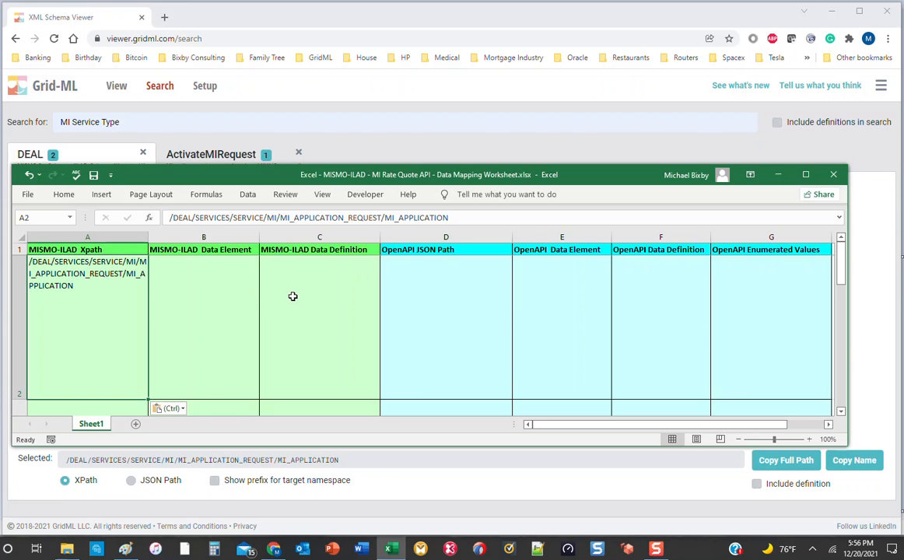
left_click(401, 149)
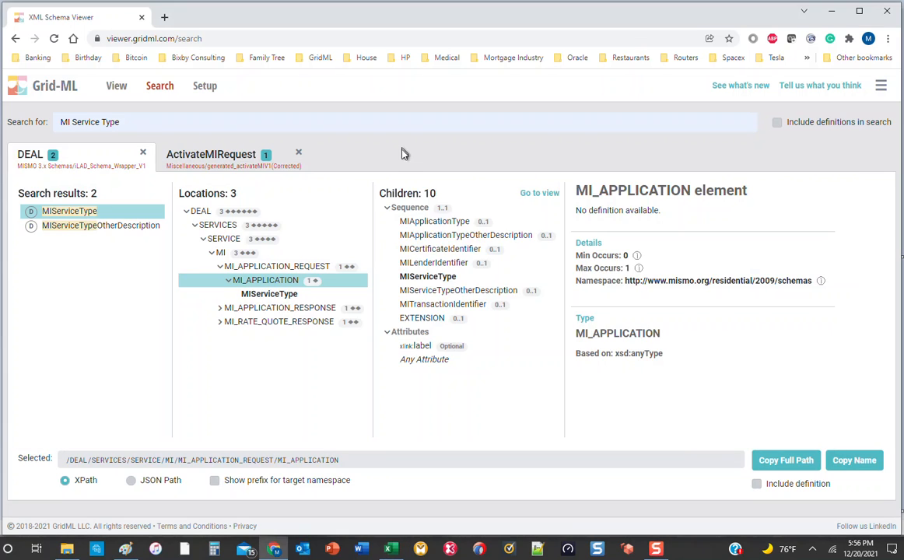
Select MIServiceType under MI_APPLICATION and copy its name with the definition included
left_click(283, 294)
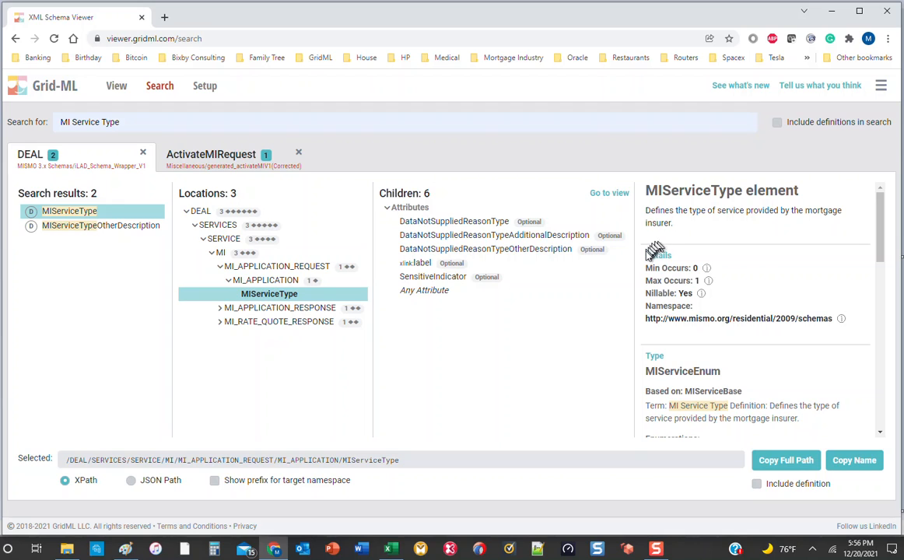
left_click(757, 486)
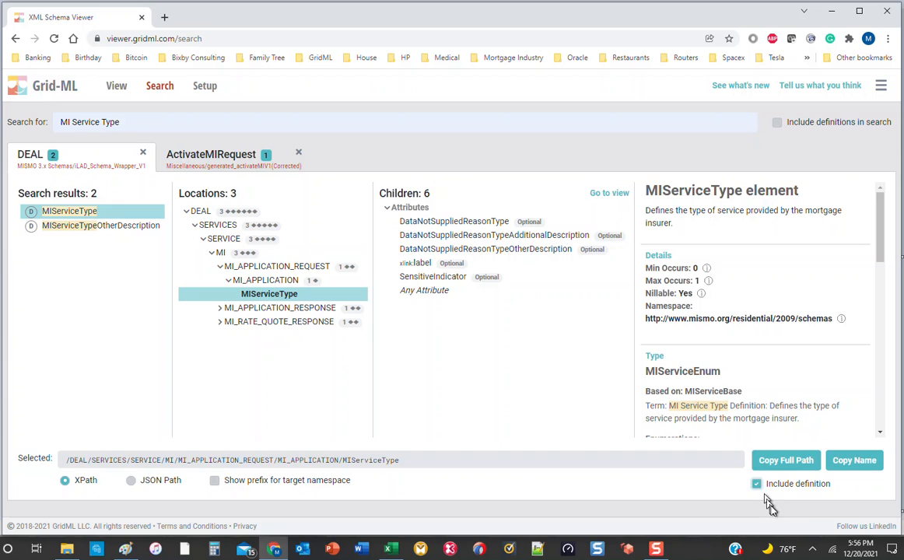
left_click(857, 466)
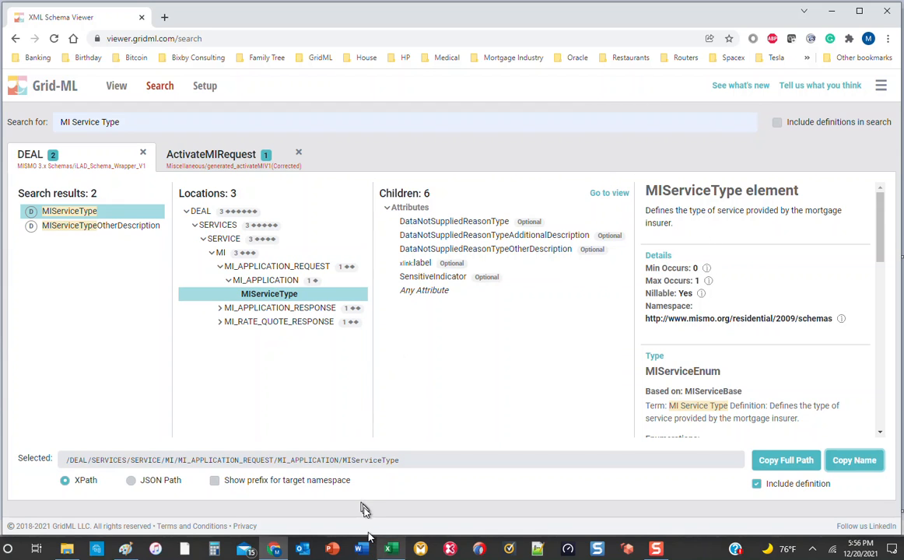
Paste the MIServiceType name and definition into the Excel worksheet starting at cell B2, and return to the schema viewer
left_click(391, 547)
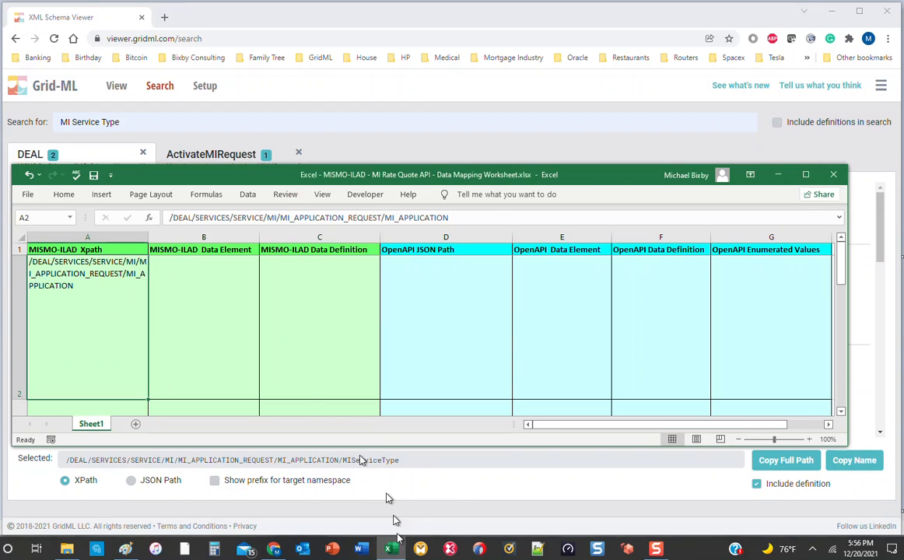
left_click(186, 323)
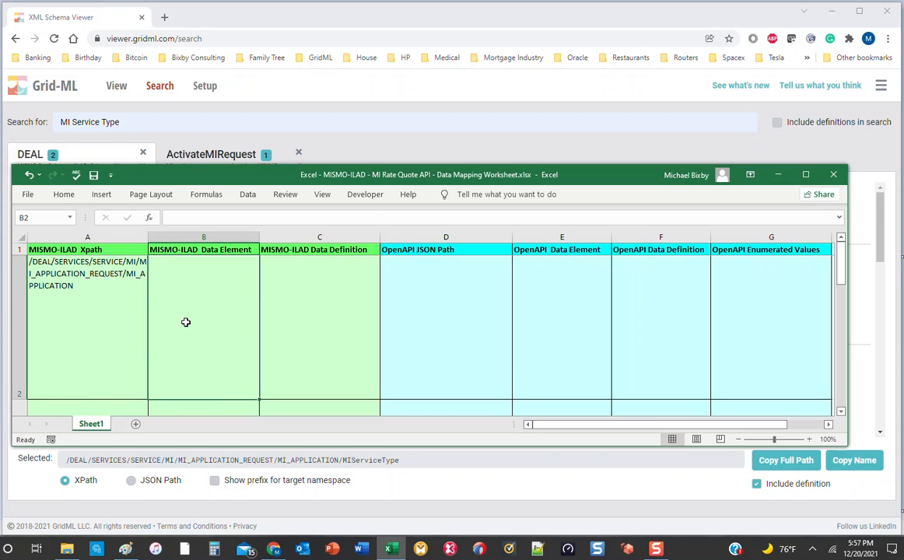
right_click(186, 323)
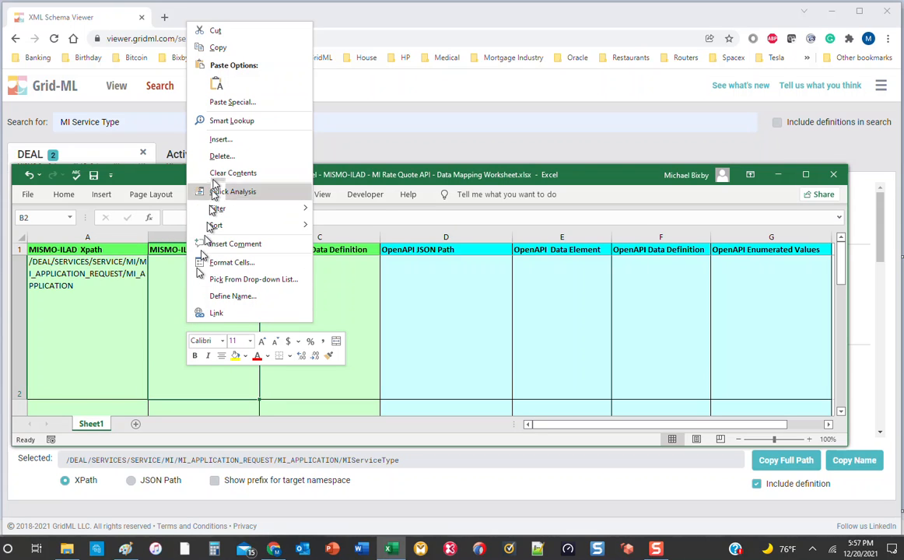
left_click(217, 85)
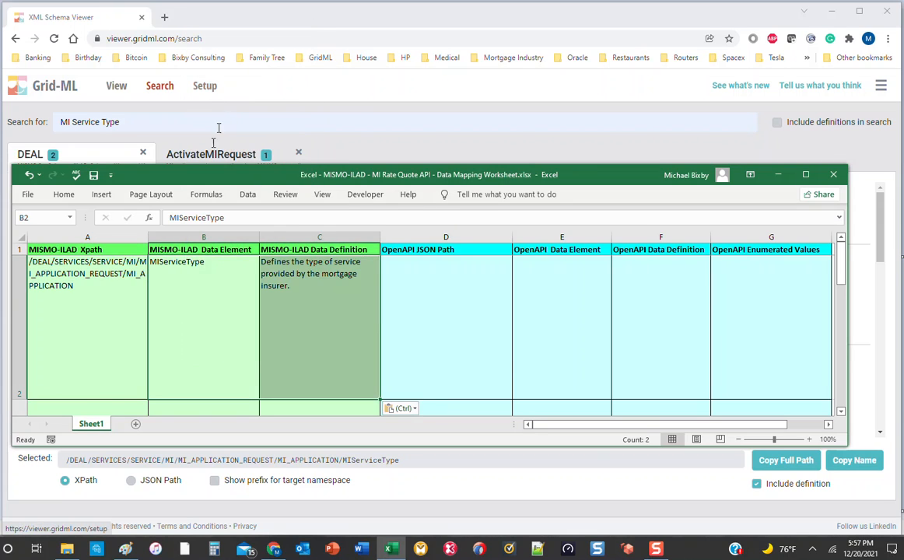
left_click(296, 298)
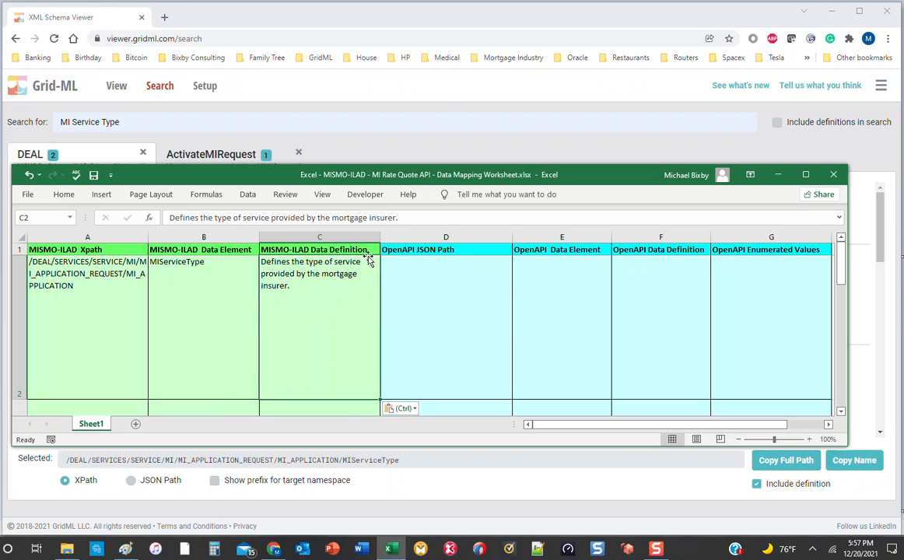
left_click(447, 148)
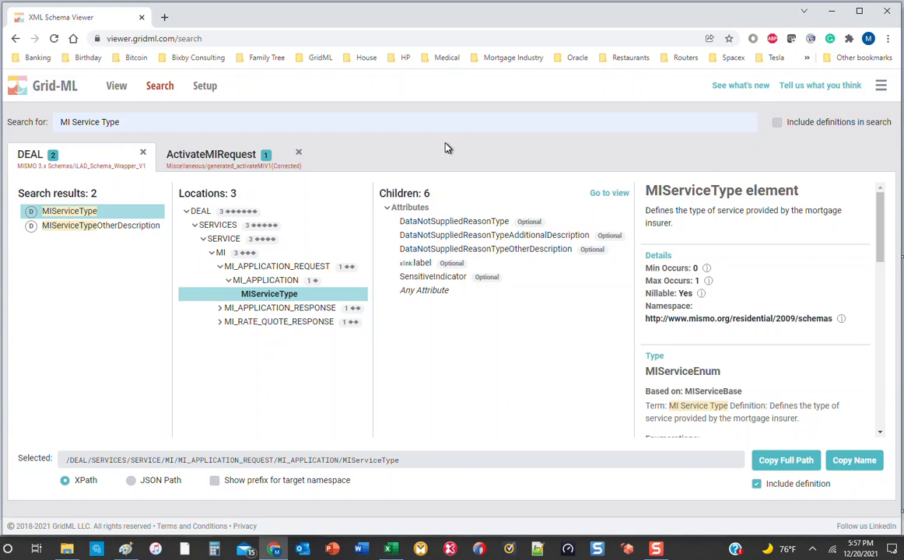
In the ActivateMIRequest results, open MIServiceType, select its MIApplicationRequest location and copy the full JSON path
left_click(197, 157)
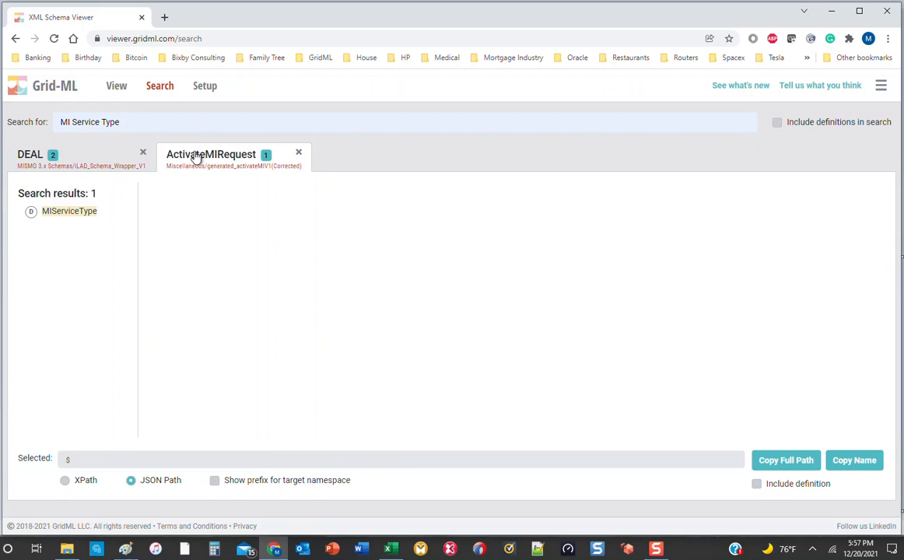
left_click(74, 211)
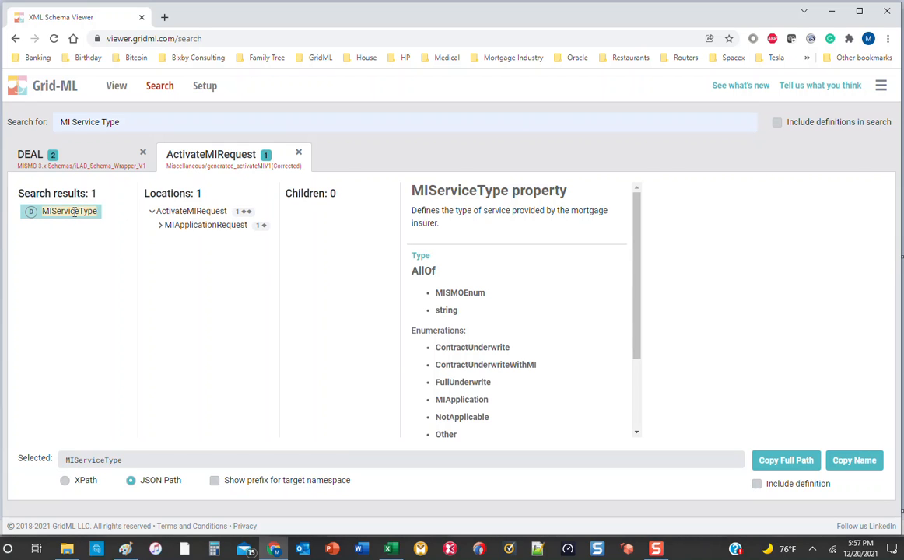
left_click(164, 226)
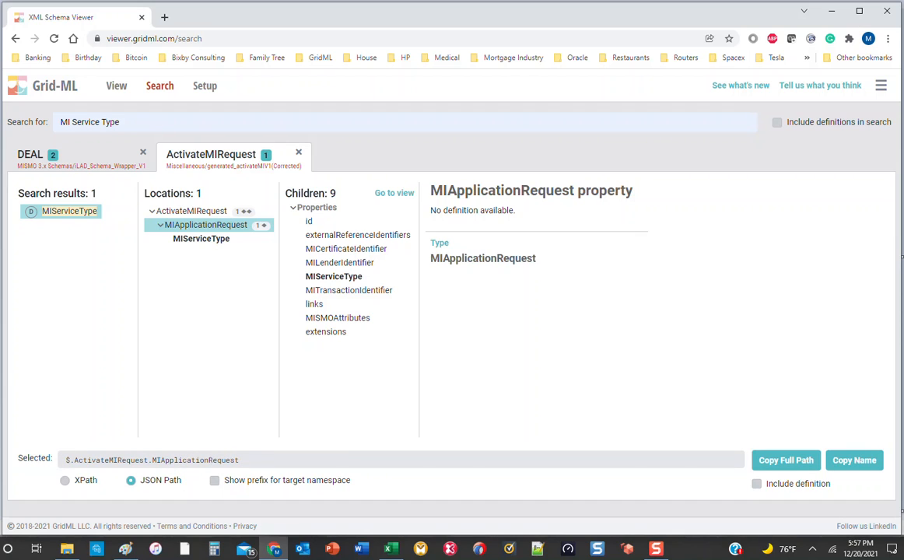
left_click(792, 467)
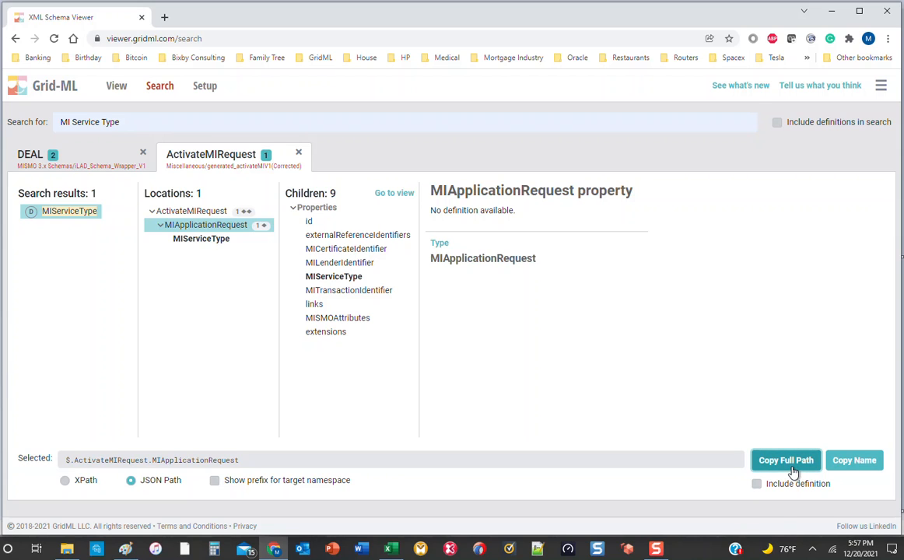
Paste the MIApplicationRequest JSON path into cell D2 of the Excel mapping worksheet and return to the schema viewer
left_click(391, 550)
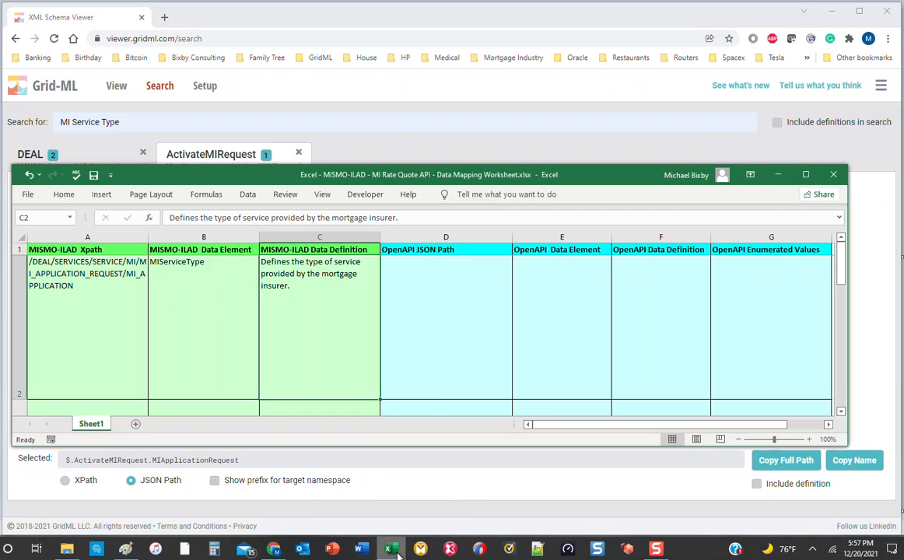
left_click(426, 311)
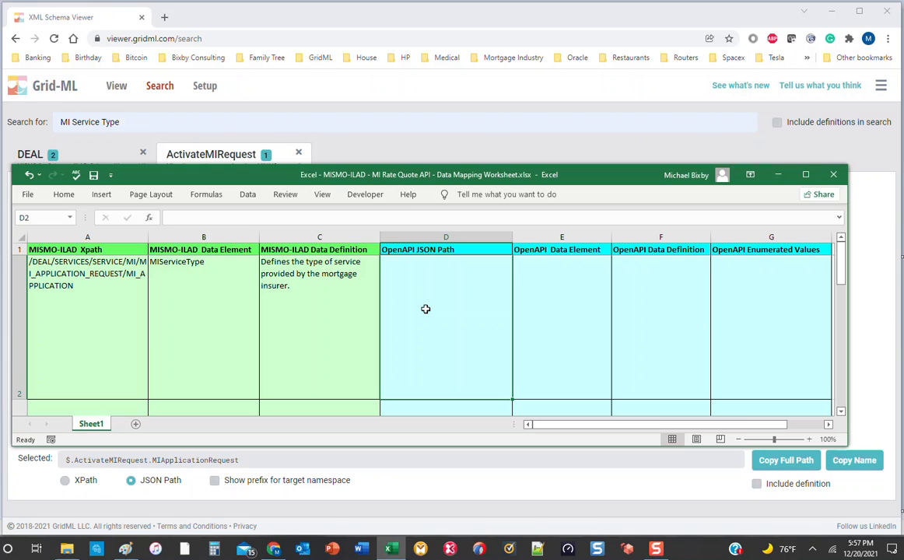
right_click(426, 311)
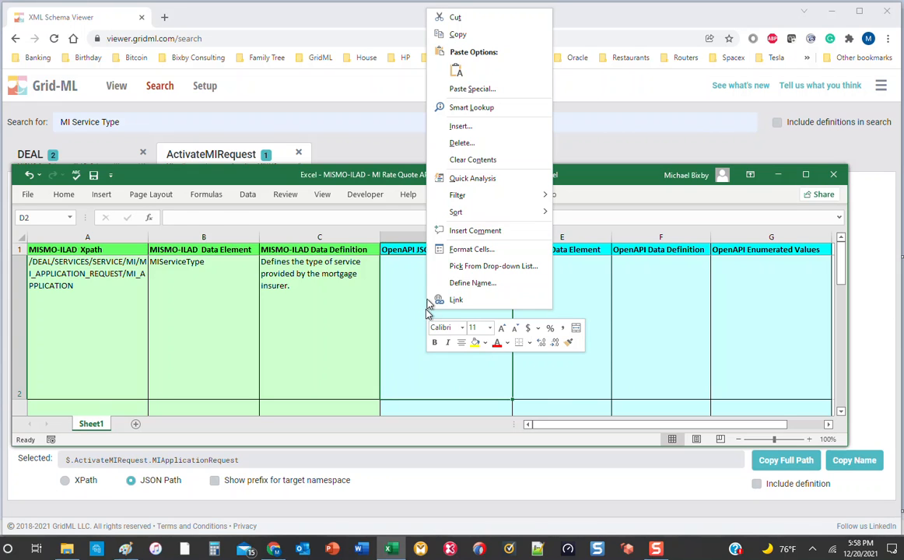
left_click(457, 72)
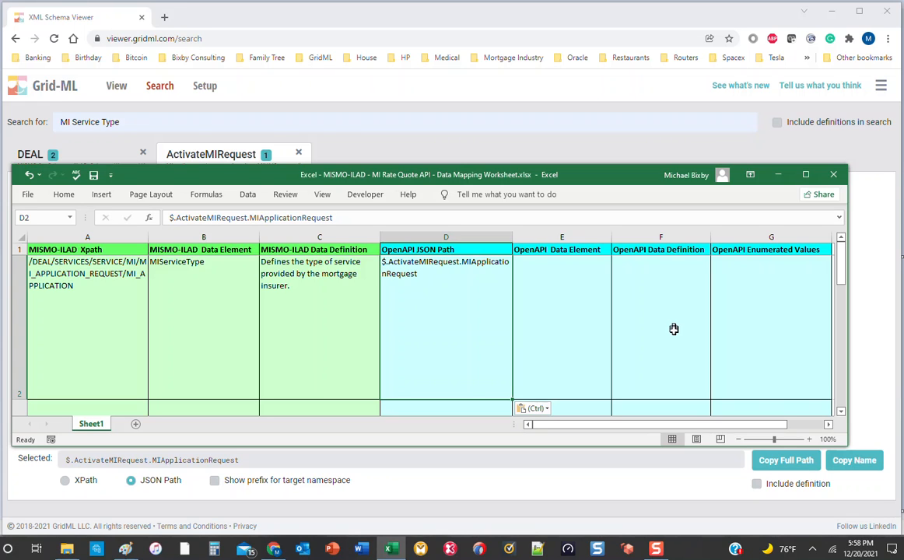
left_click(513, 154)
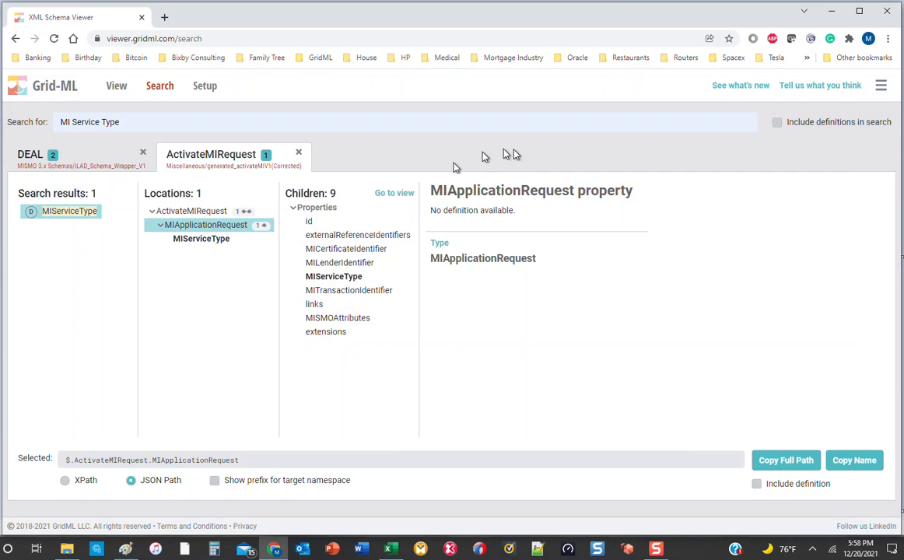
Select MIServiceType under MIApplicationRequest in the ActivateMIRequest locations and copy its name with the definition included
left_click(200, 239)
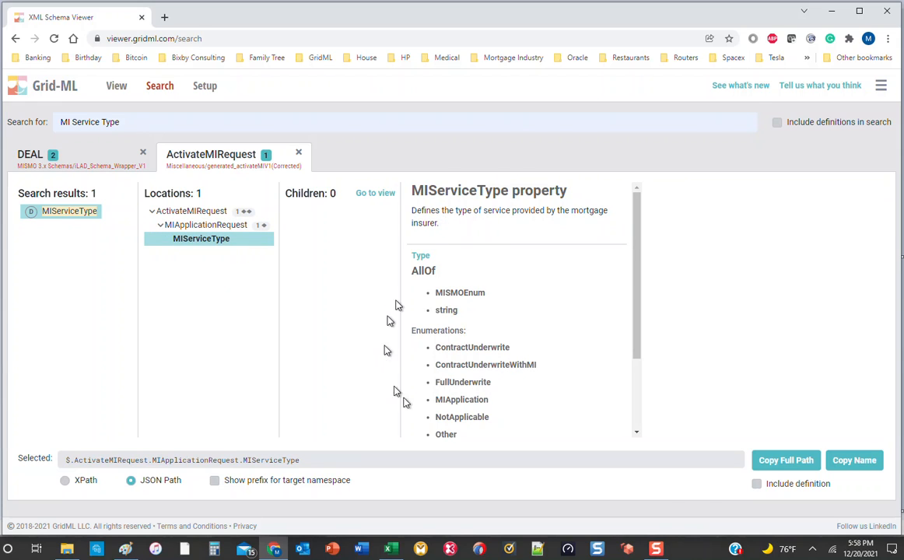
left_click(757, 484)
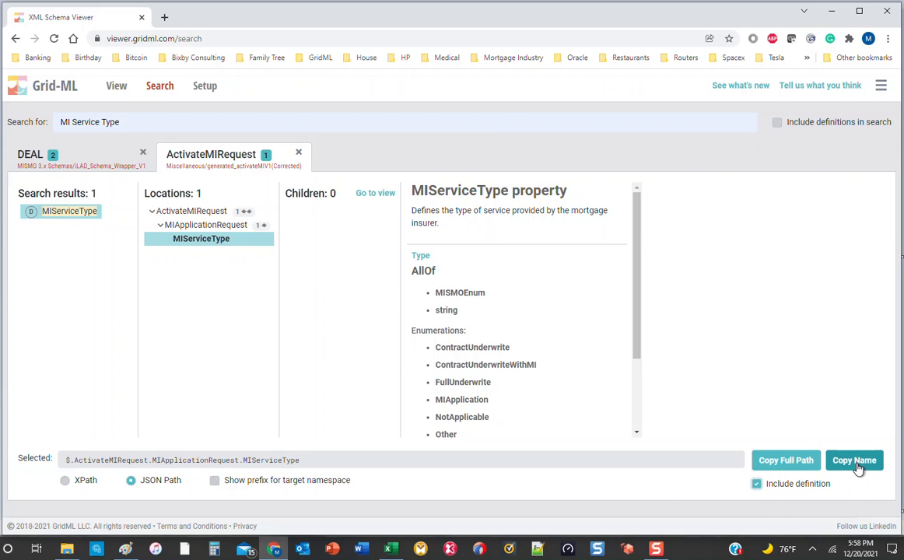
left_click(856, 463)
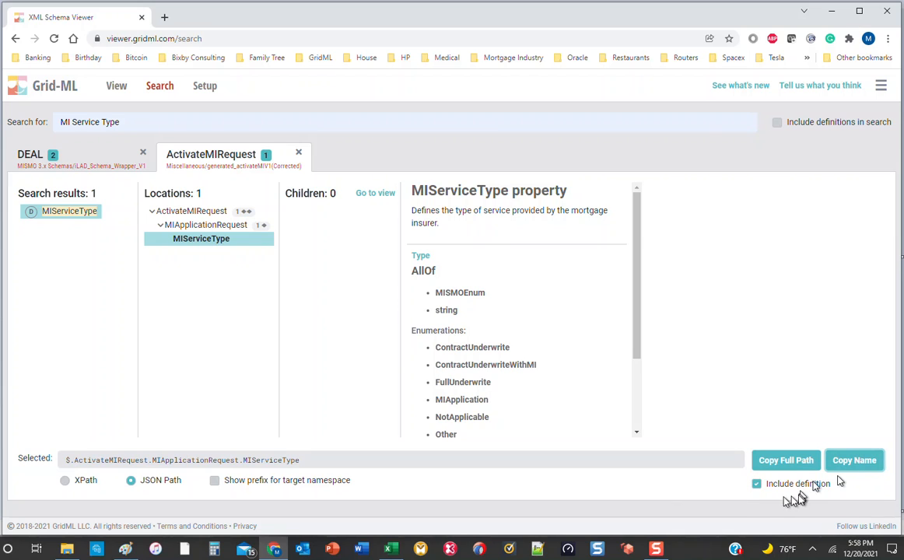
left_click(756, 484)
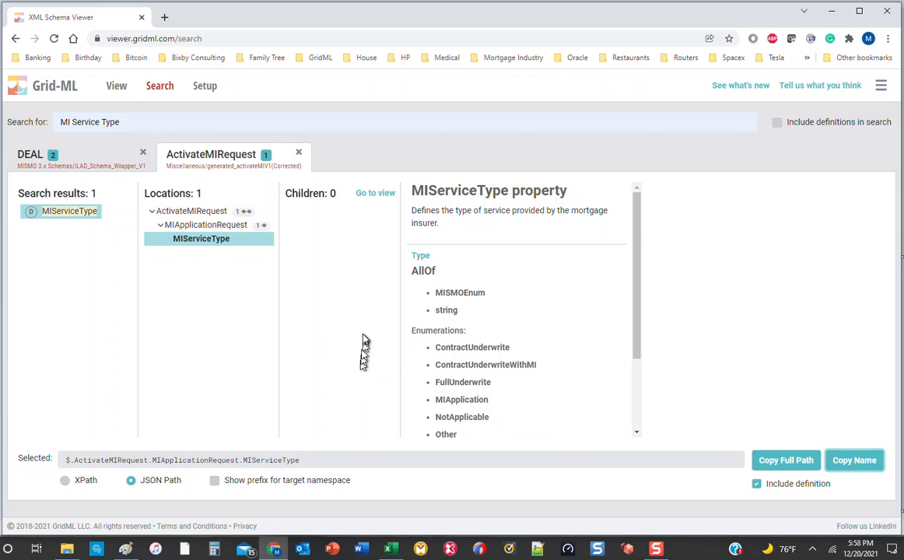
Paste the MIServiceType name and definition into the Excel mapping worksheet starting at cell E2, and return to the schema viewer
left_click(392, 550)
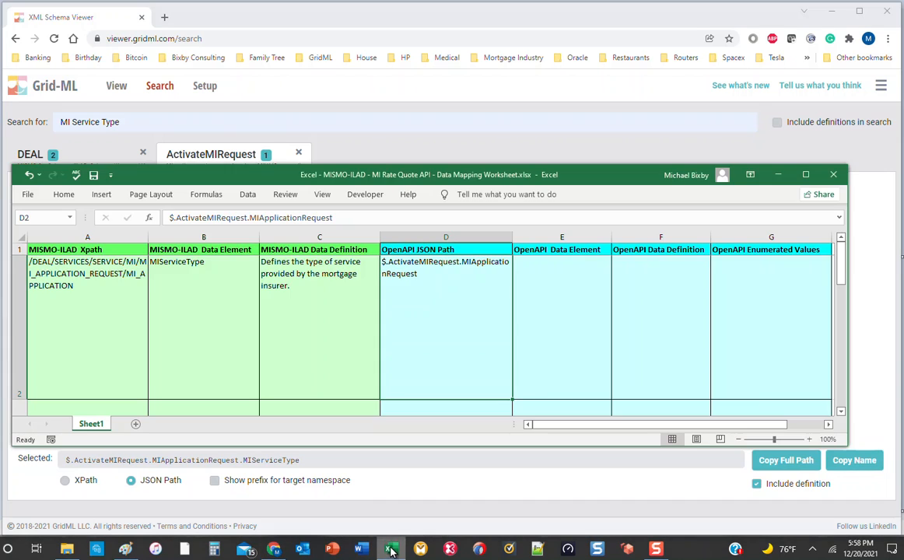
left_click(558, 306)
right_click(558, 305)
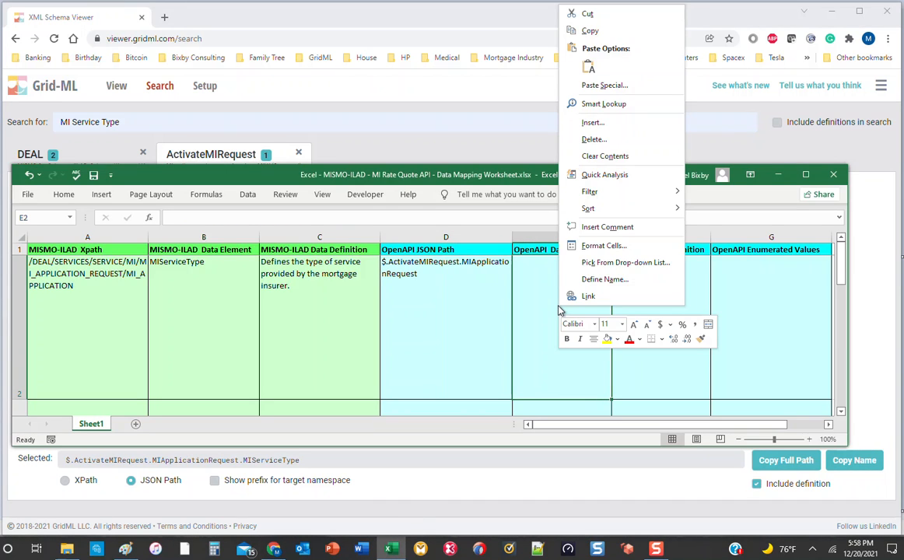
left_click(588, 68)
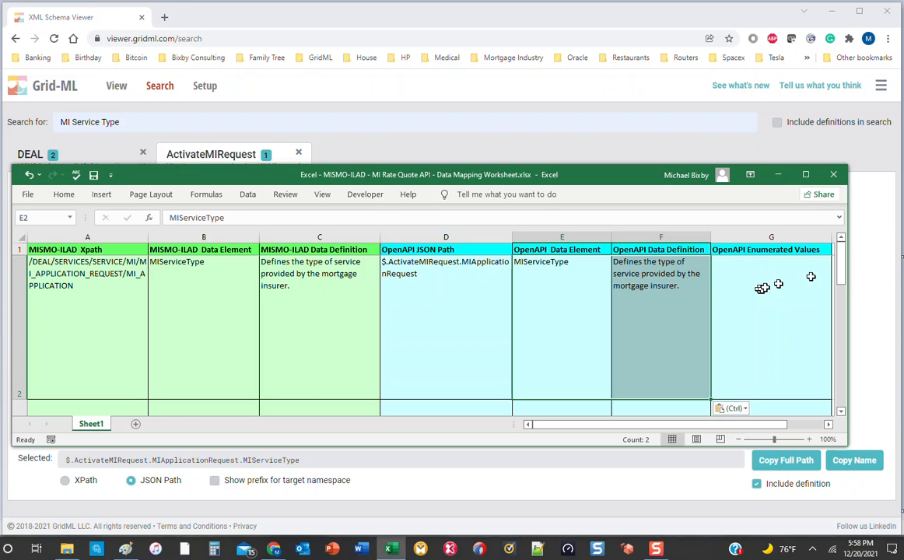
left_click(853, 273)
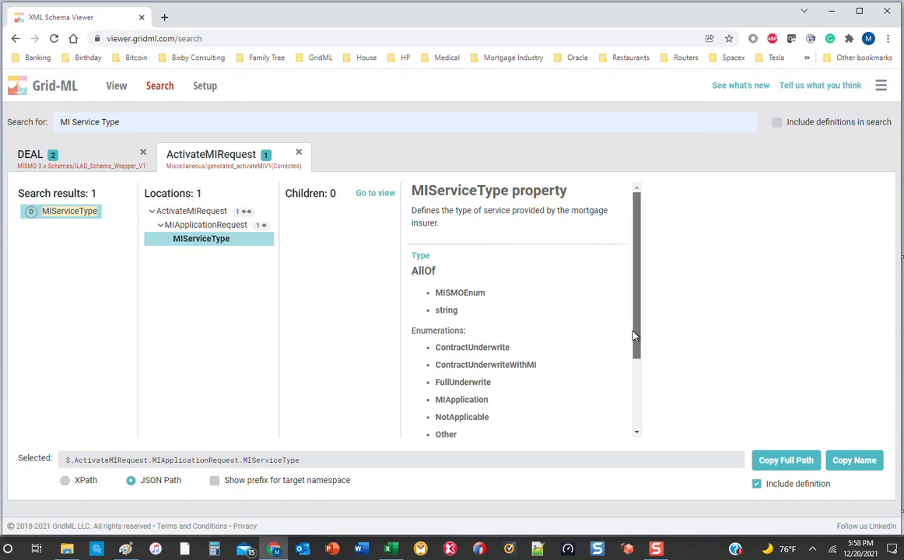
Copy the full list of MIServiceType enumerations, from ContractUnderwrite through StatusQuery, from the property details
left_click_drag(635, 339, 645, 418)
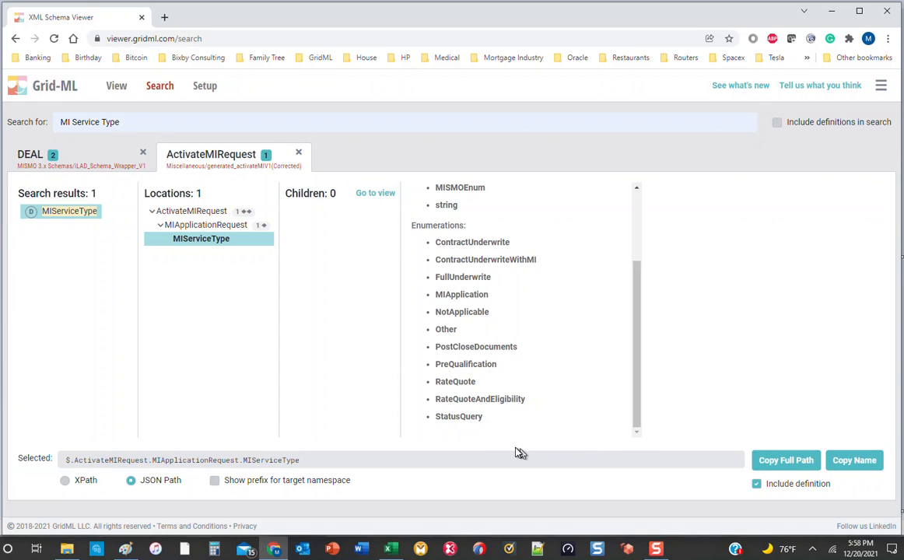
left_click_drag(498, 428, 425, 245)
right_click(449, 243)
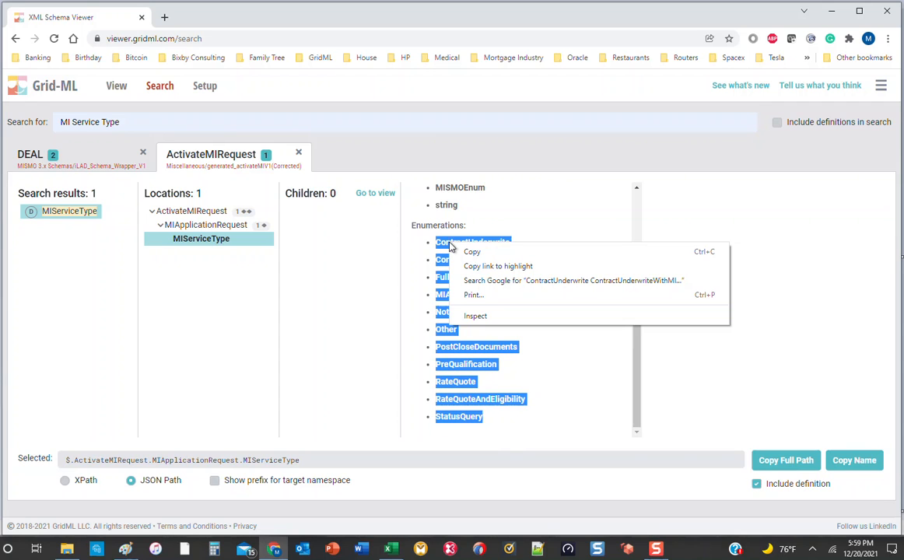
left_click(469, 252)
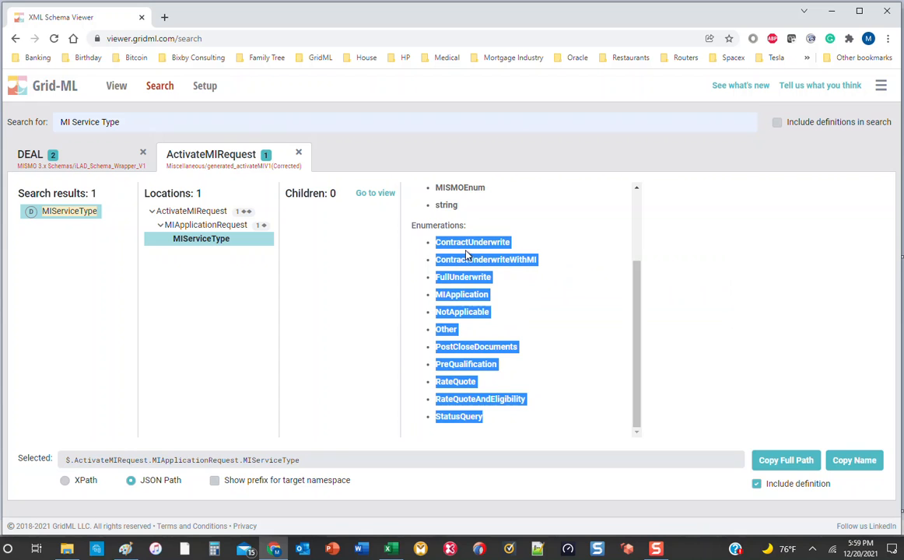
Switch to the Excel mapping worksheet and paste the copied enumeration list inside the single cell G2 under OpenAPI Enumerated Values
left_click(391, 549)
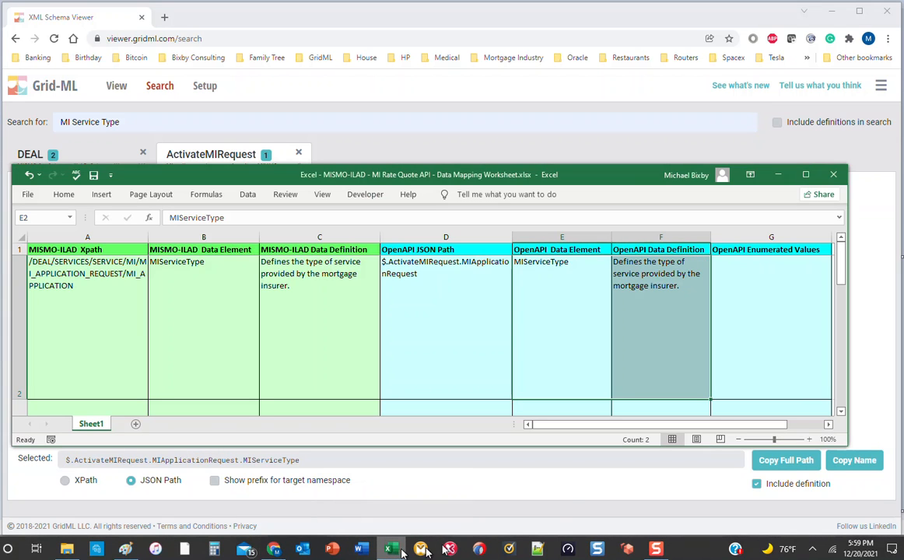
left_click(770, 322)
double_click(752, 307)
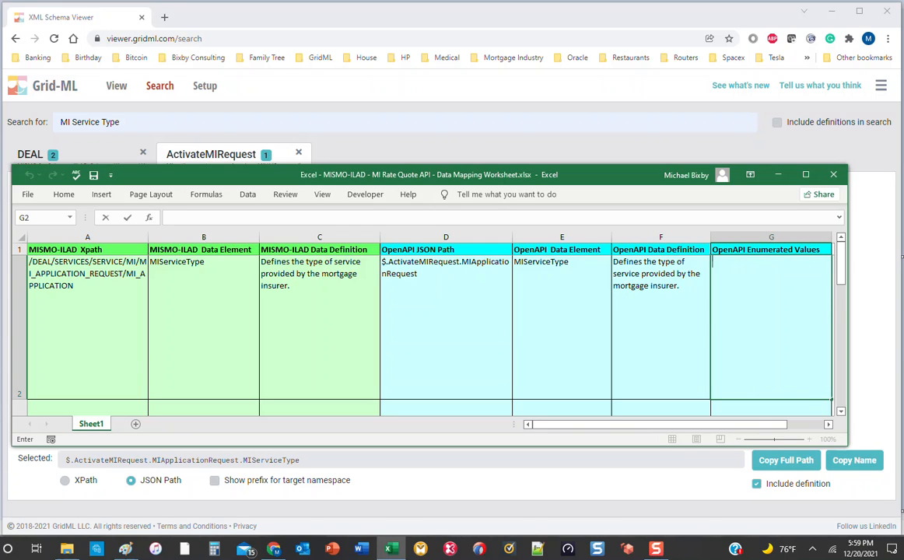
right_click(737, 282)
left_click(766, 342)
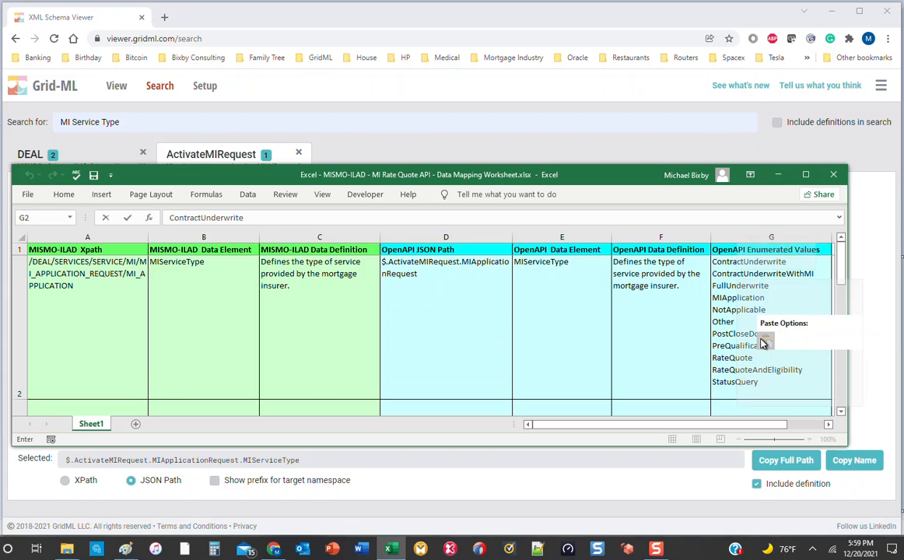